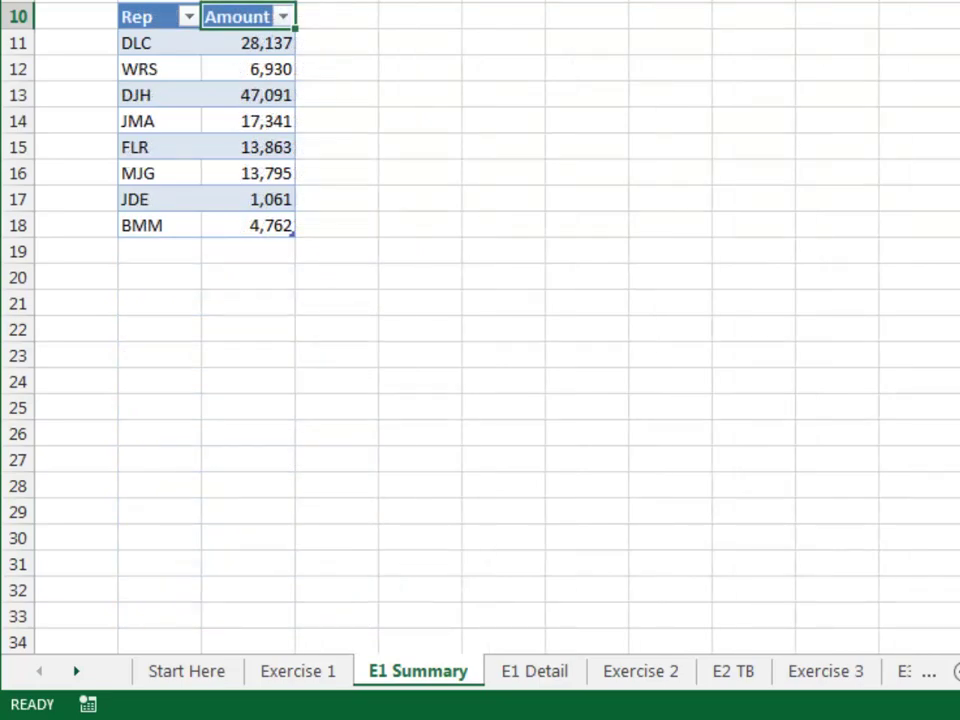
Inspect the SUMIFS formula behind DLC's amount, then switch to the Exercise 1 sheet
left_click(248, 42)
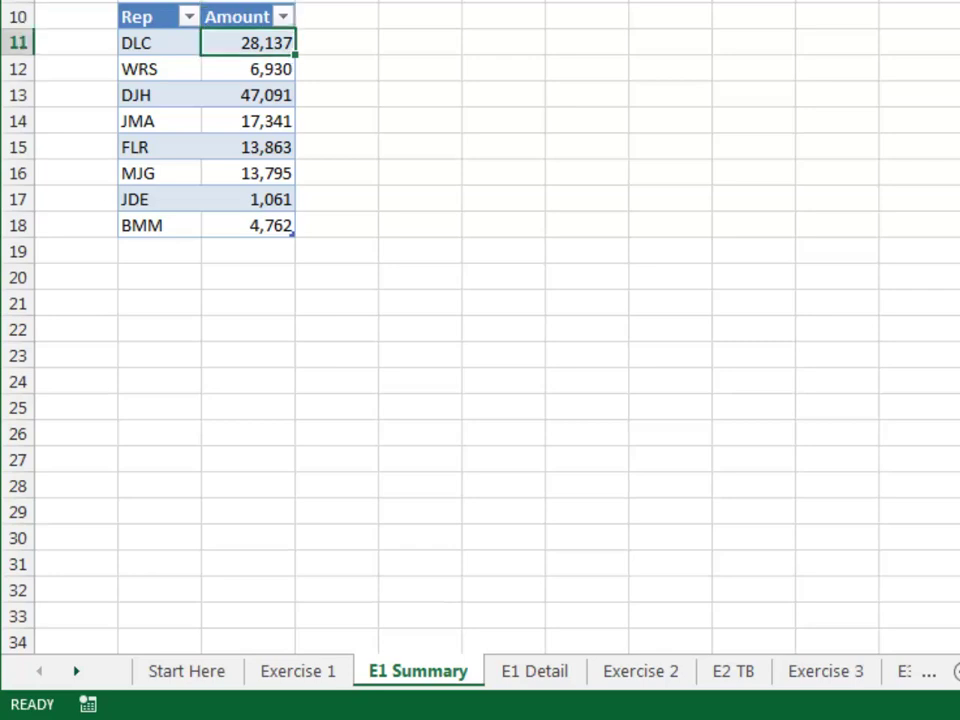
key("F2")
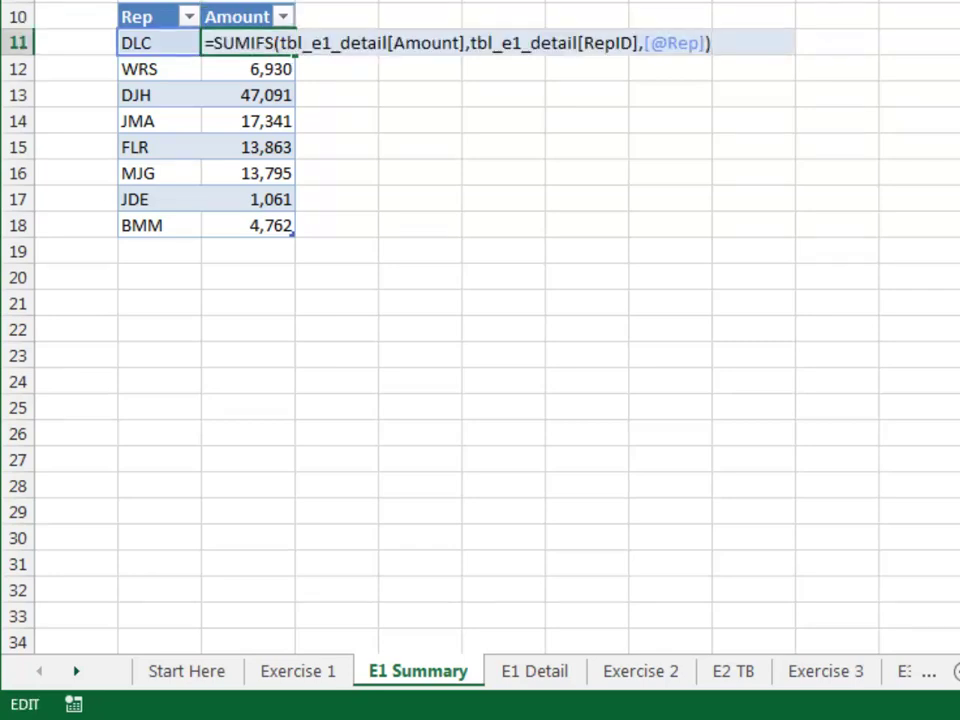
key("ctrl+Return")
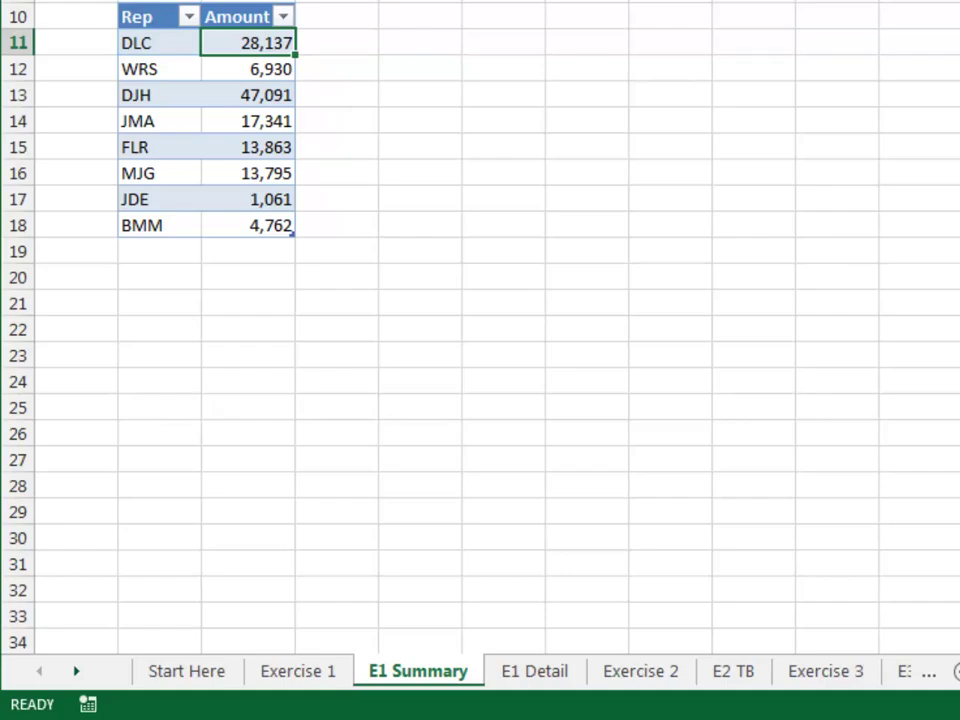
key("ctrl+Page_Up")
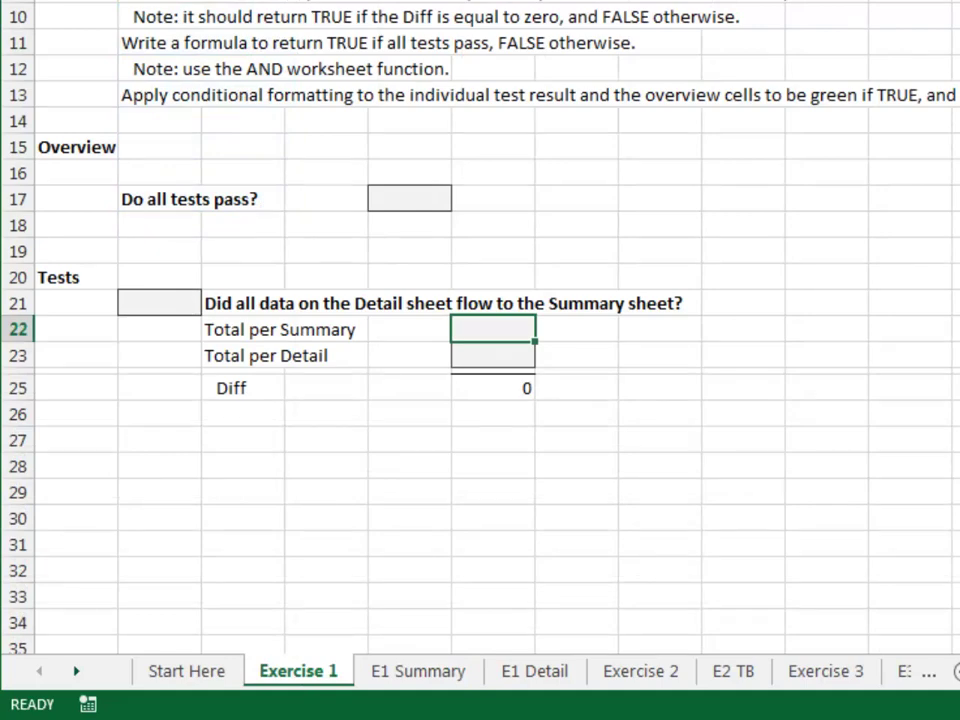
Enter =SUM(tbl_e1_summary[Amount]) as the Total per Summary in E22
type("=sum(")
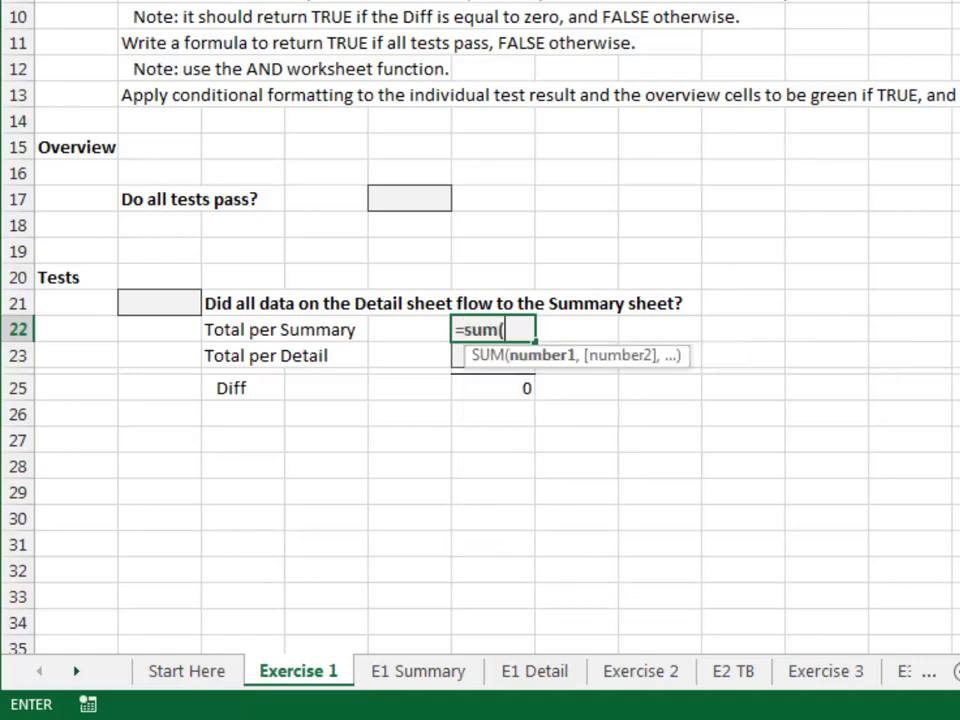
type("tbl")
key("Down")
key("Tab")
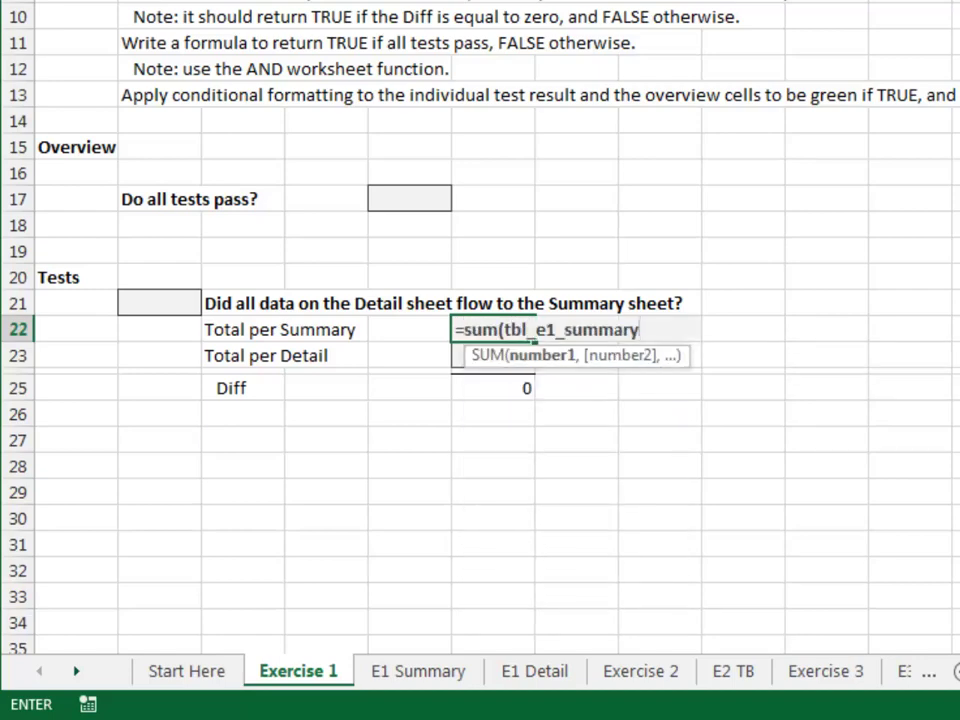
type("[")
key("Tab")
type("])")
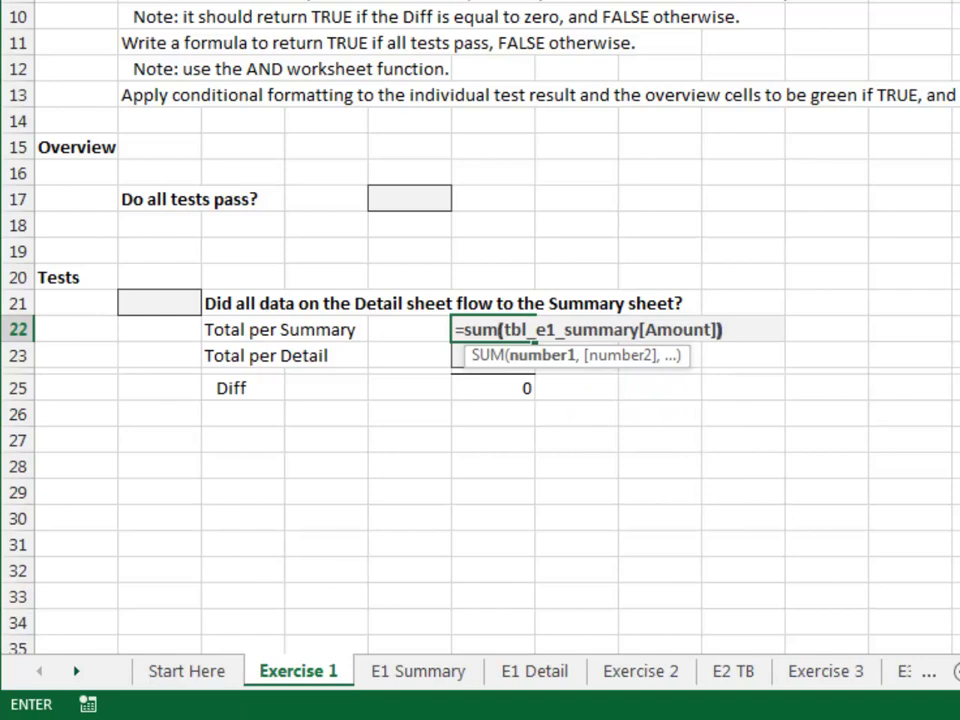
key("Return")
Enter =SUM(tbl_e1_detail[Amount]) as the Total per Detail in E23
type("=")
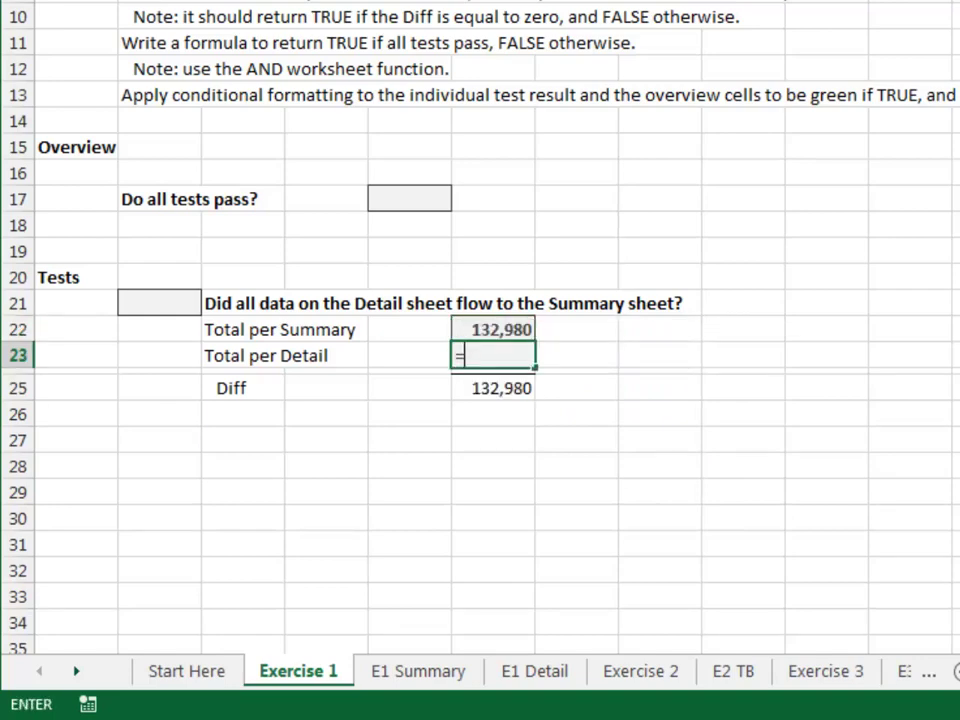
type("sum(tbl")
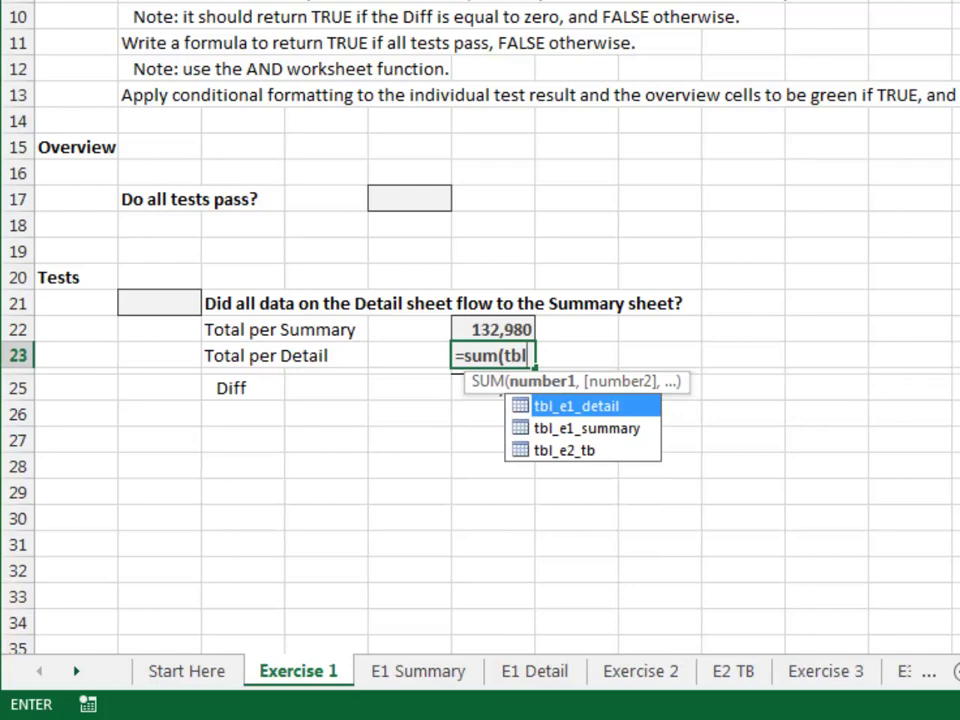
key("Tab")
type("[")
key("Down")
key("Down")
key("Tab")
type(")")
key("Return")
key("Left")
key("Left")
key("Left")
key("Left")
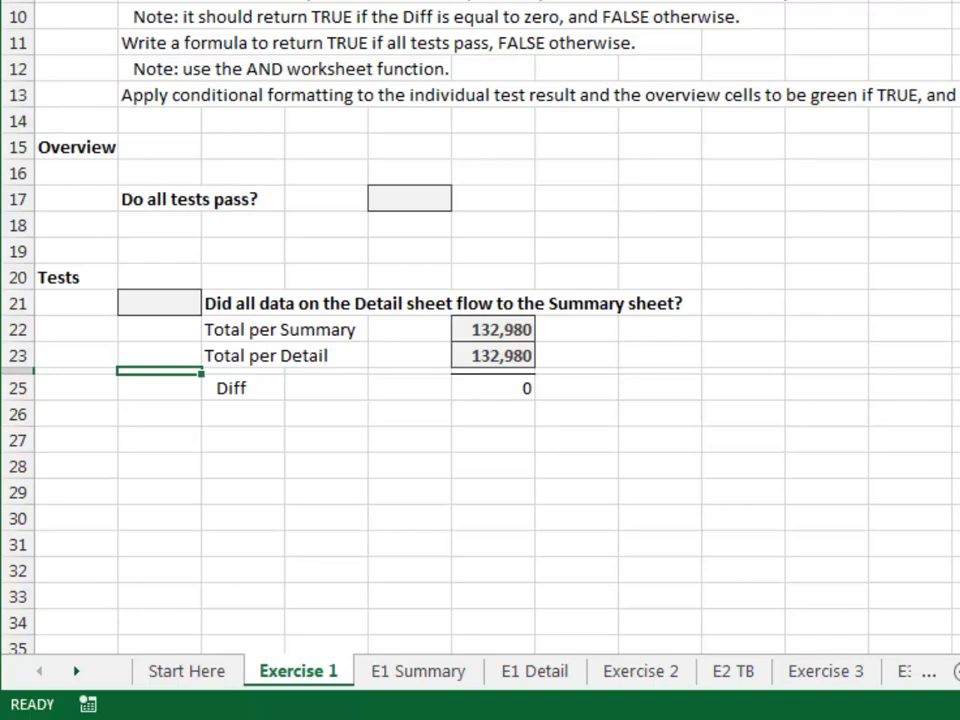
left_click(159, 302)
Enter the flow-check test =F25=0 in B21
type("=")
key("Right")
key("Right")
key("Right")
key("Right")
key("Down")
key("Down")
key("Down")
key("Down")
type("=0")
key("Return")
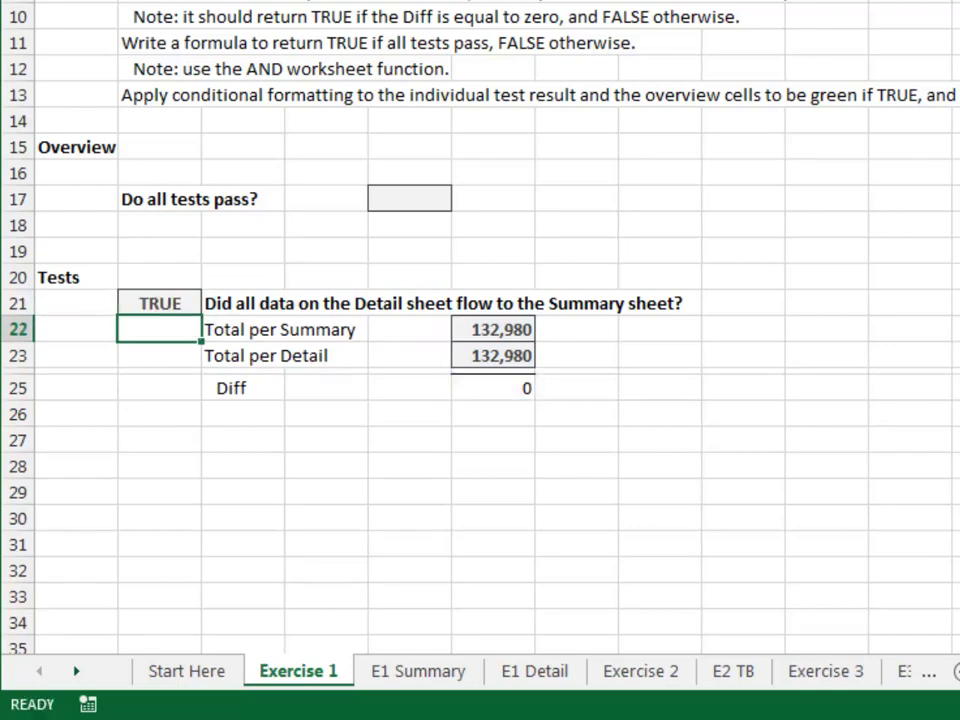
Enter =AND(B:B) in overview cell E17, then select E17 and B21 together
key("Up")
key("Up")
key("Up")
key("Up")
key("Up")
key("Right")
key("Right")
key("Right")
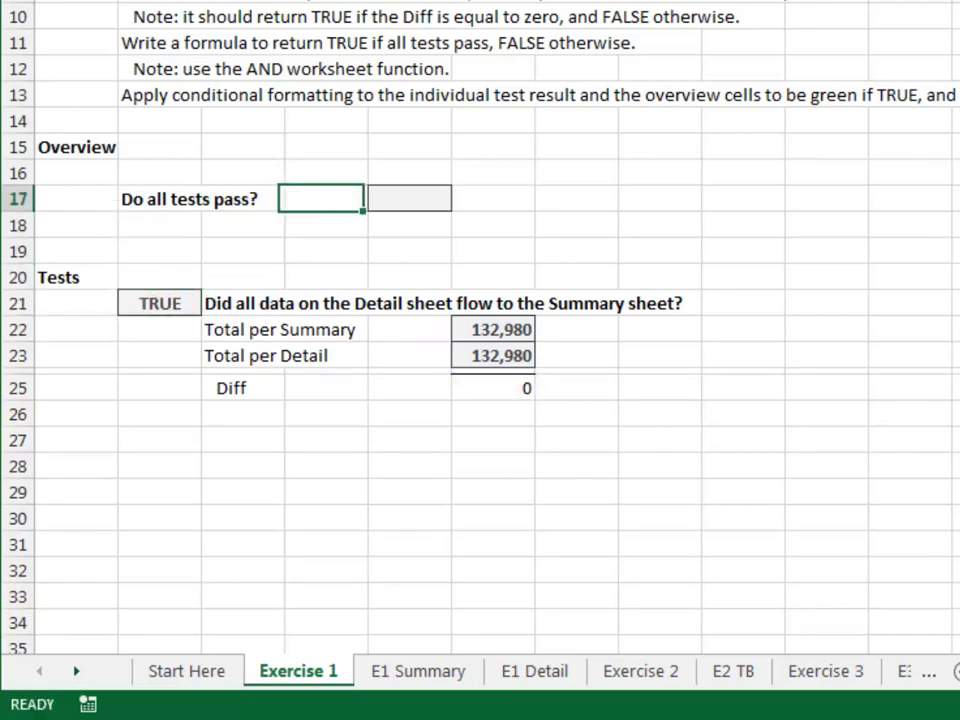
type("=and(")
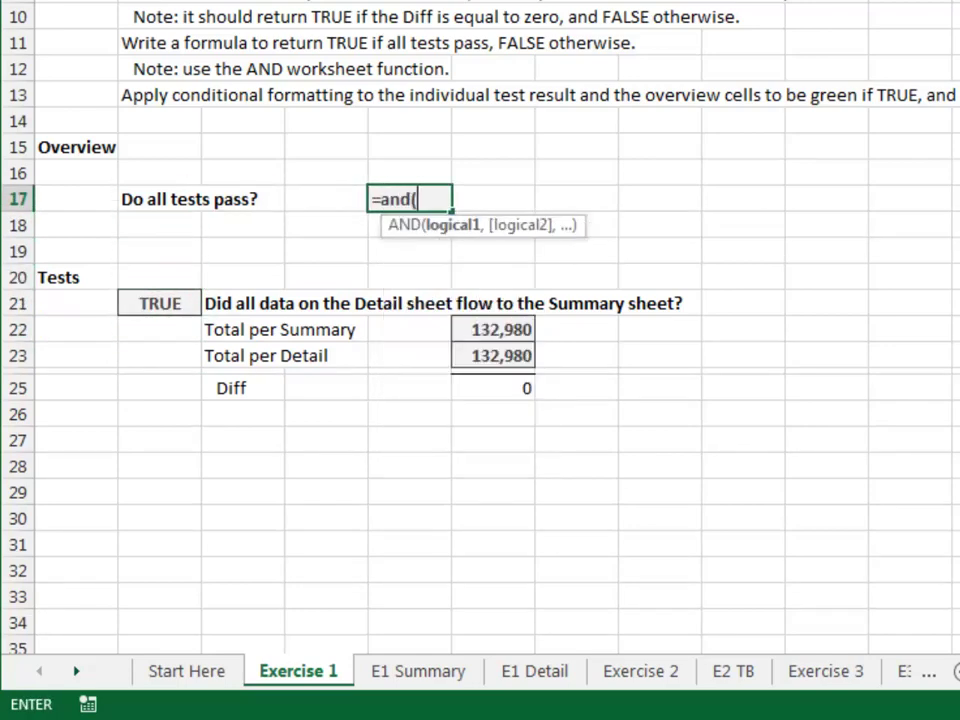
key("Left")
key("Left")
key("Left")
key("ctrl+space")
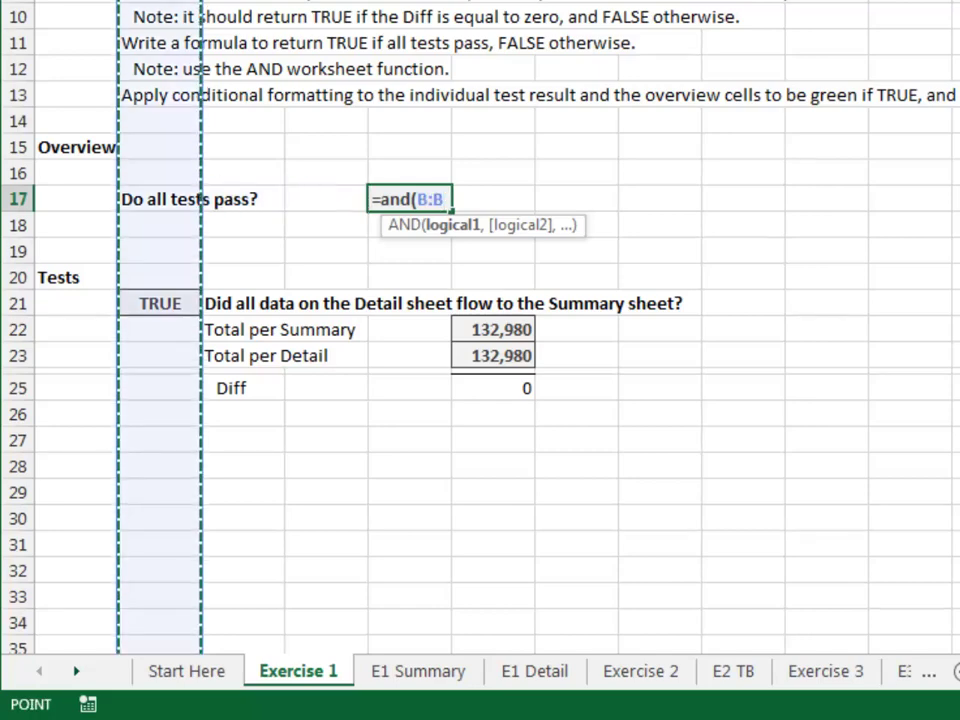
type(")")
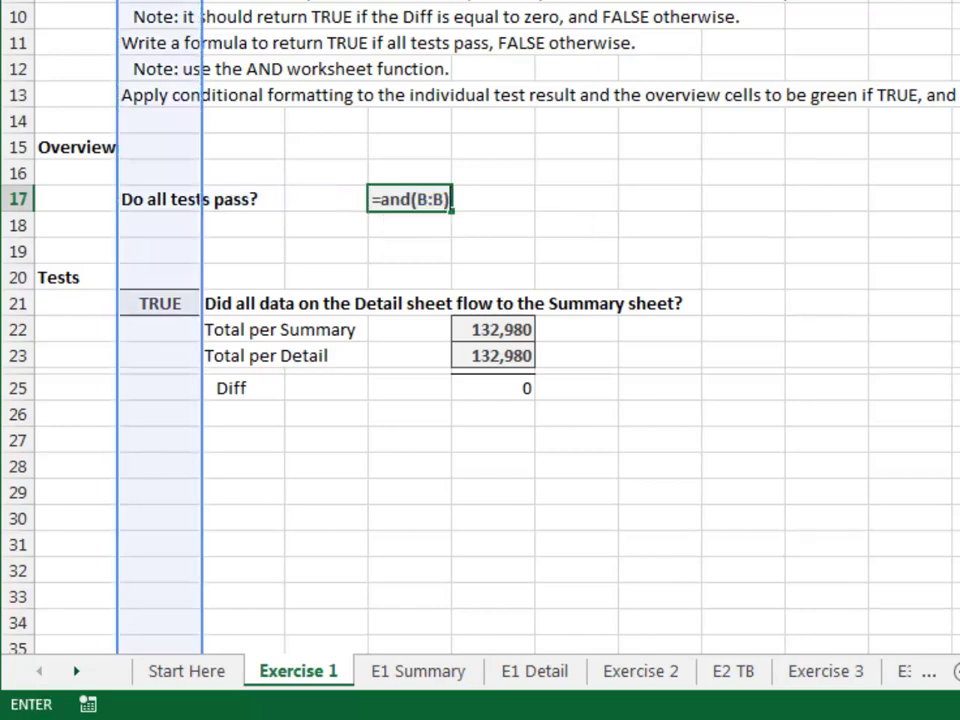
key("Return")
left_click(410, 199)
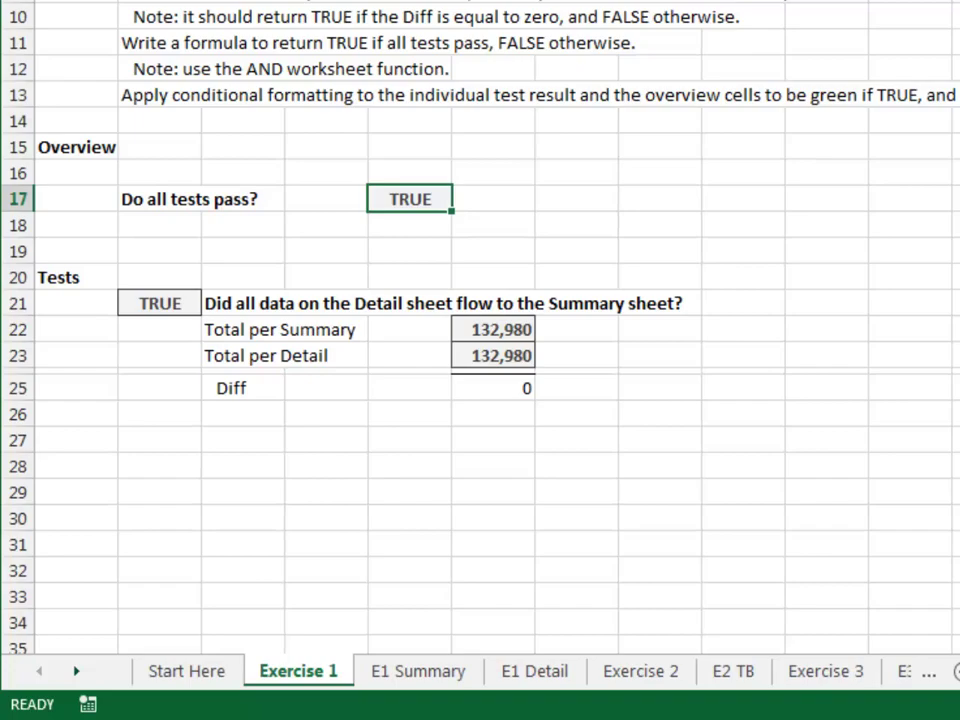
left_click(171, 302)
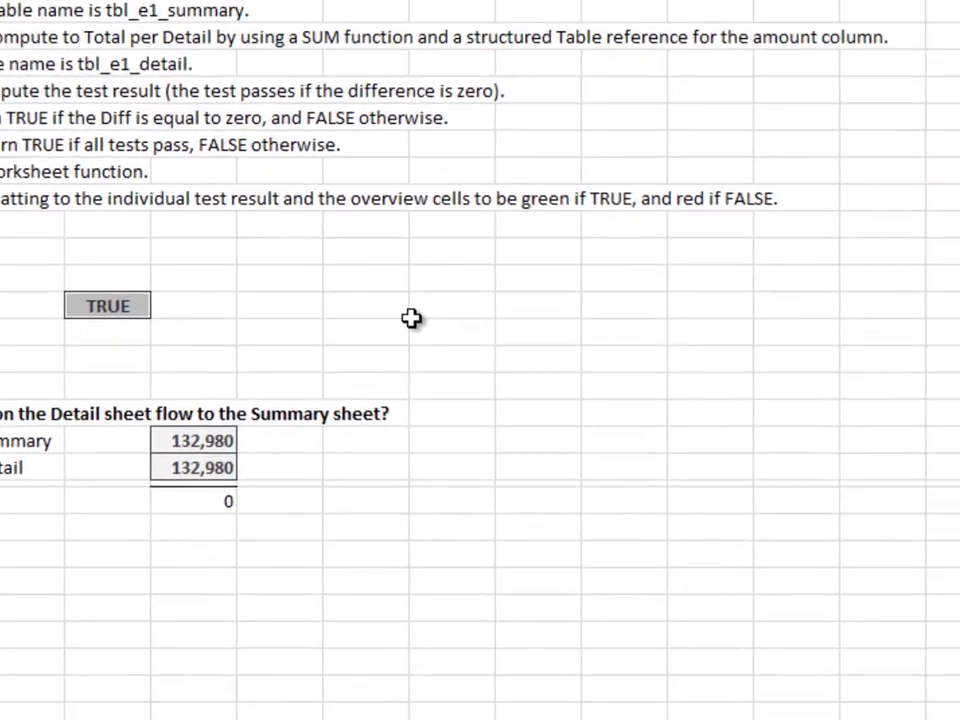
Start a new conditional formatting rule for cells whose value equals TRUE
key("alt+h")
key("l")
key("r")
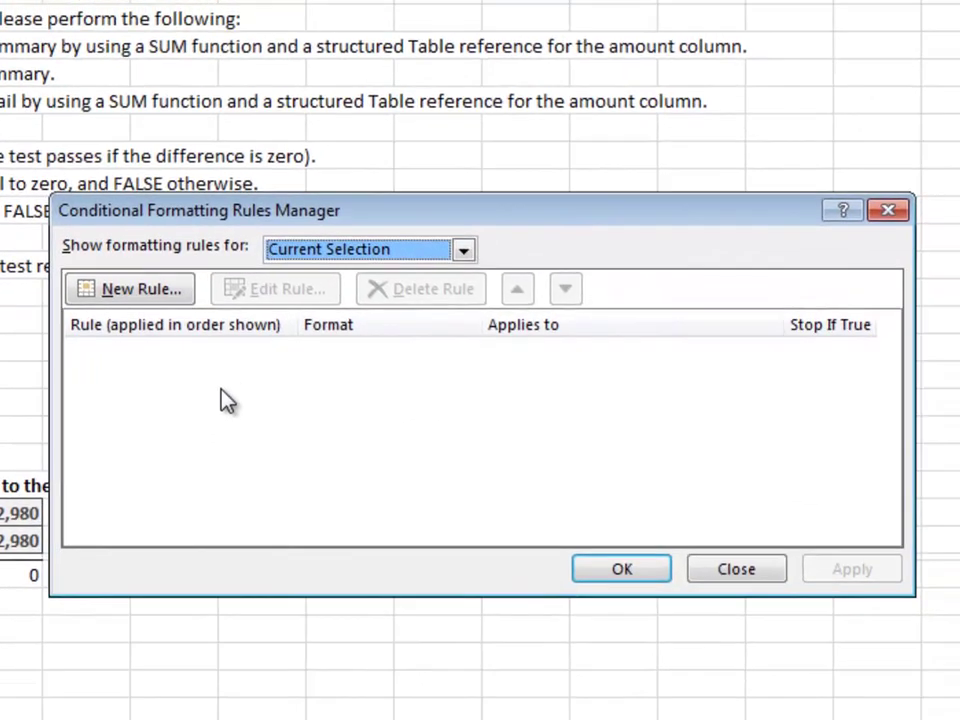
key("alt+n")
key("Down")
key("Tab")
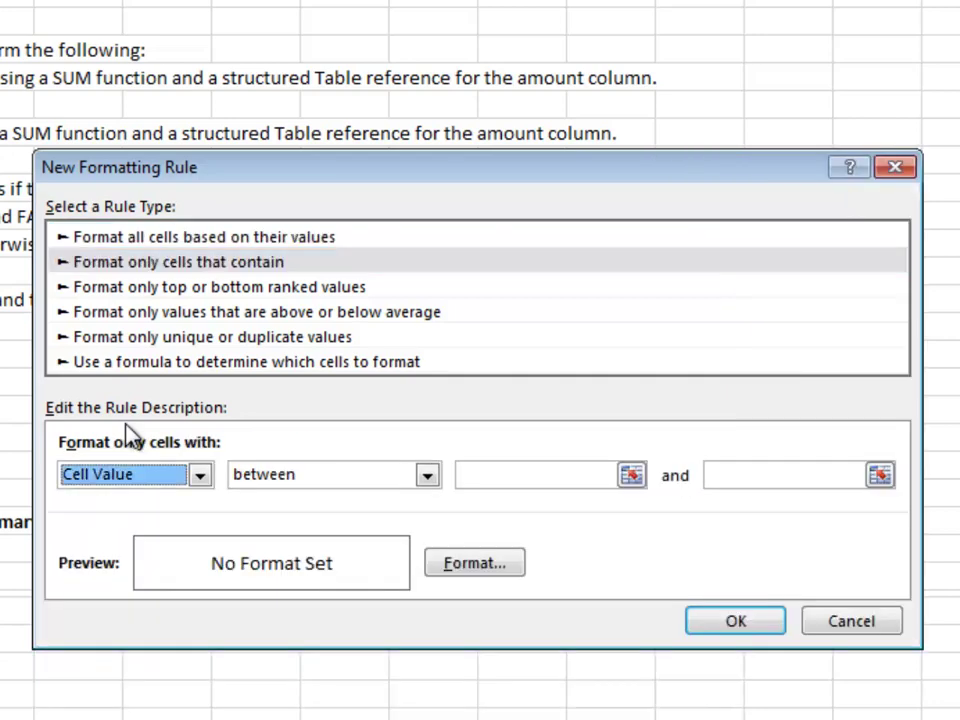
key("Tab")
key("Down")
key("Down")
key("Tab")
type("true")
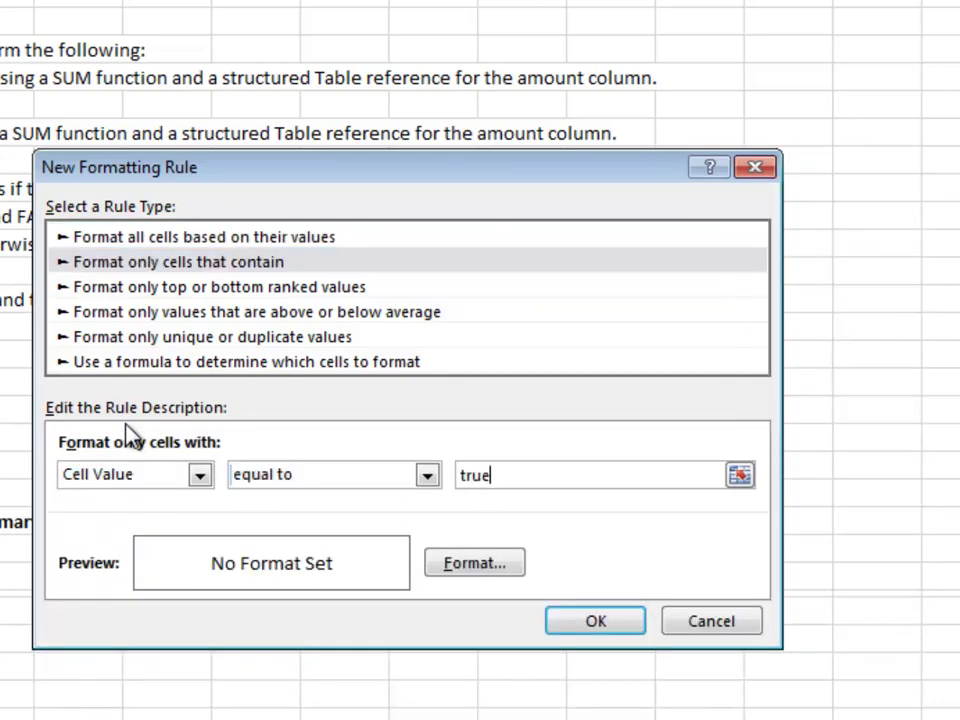
Format matching cells with a green outline border and green font, and save the rule
left_click(483, 565)
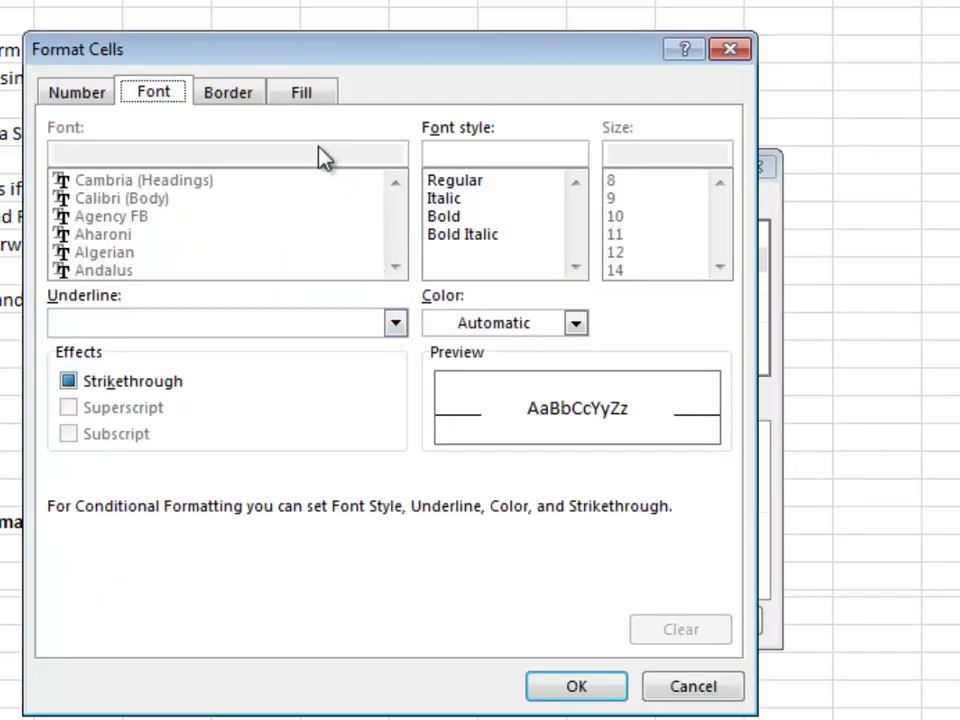
left_click(256, 98)
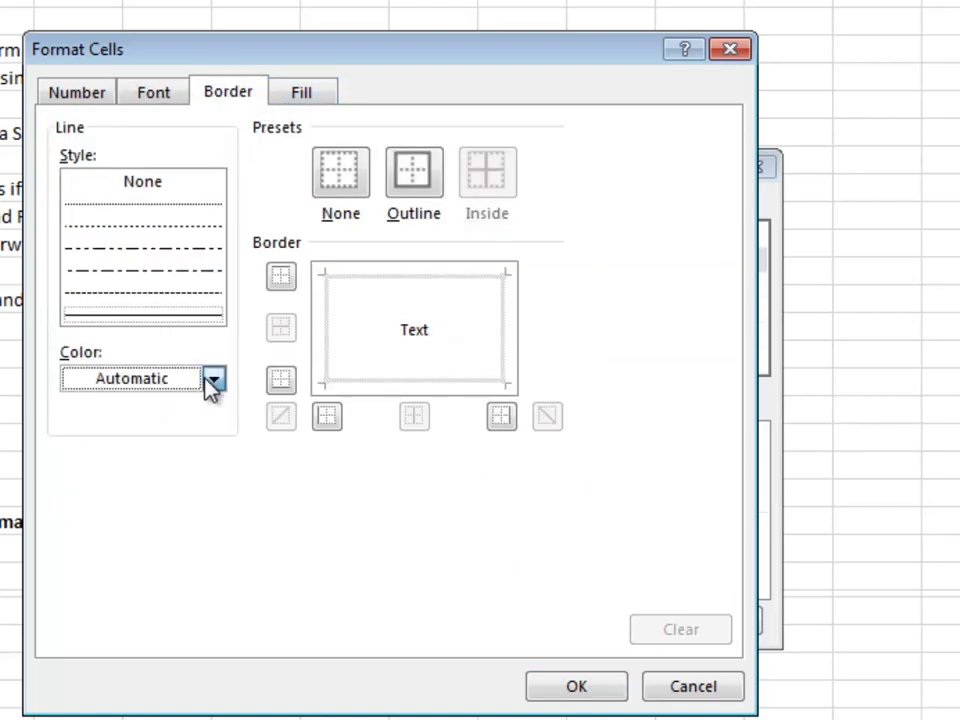
left_click(213, 378)
left_click(189, 626)
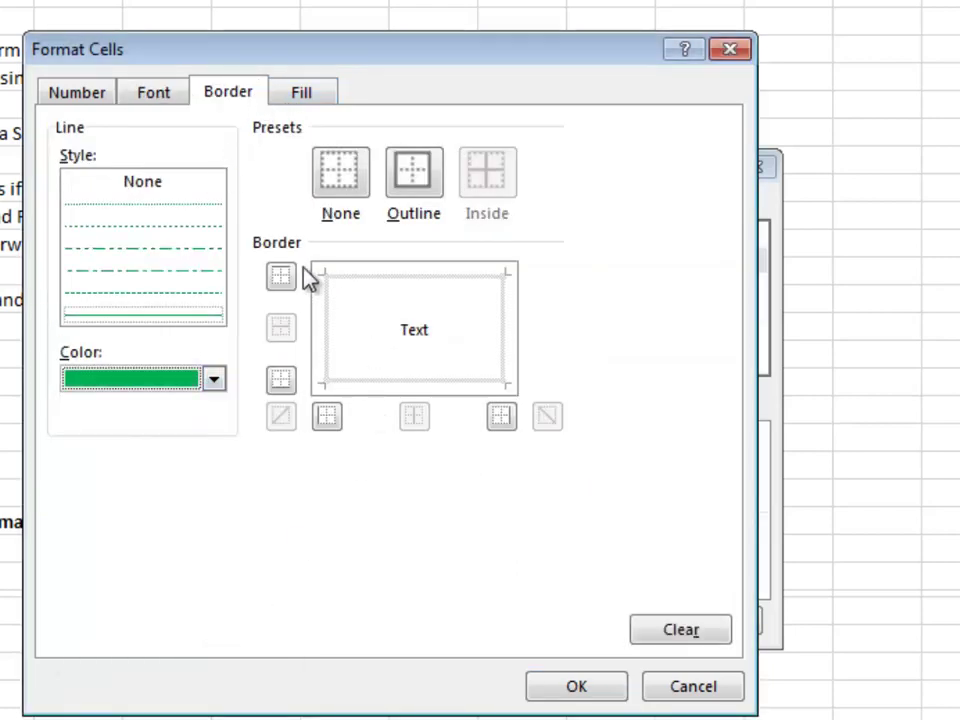
left_click(414, 178)
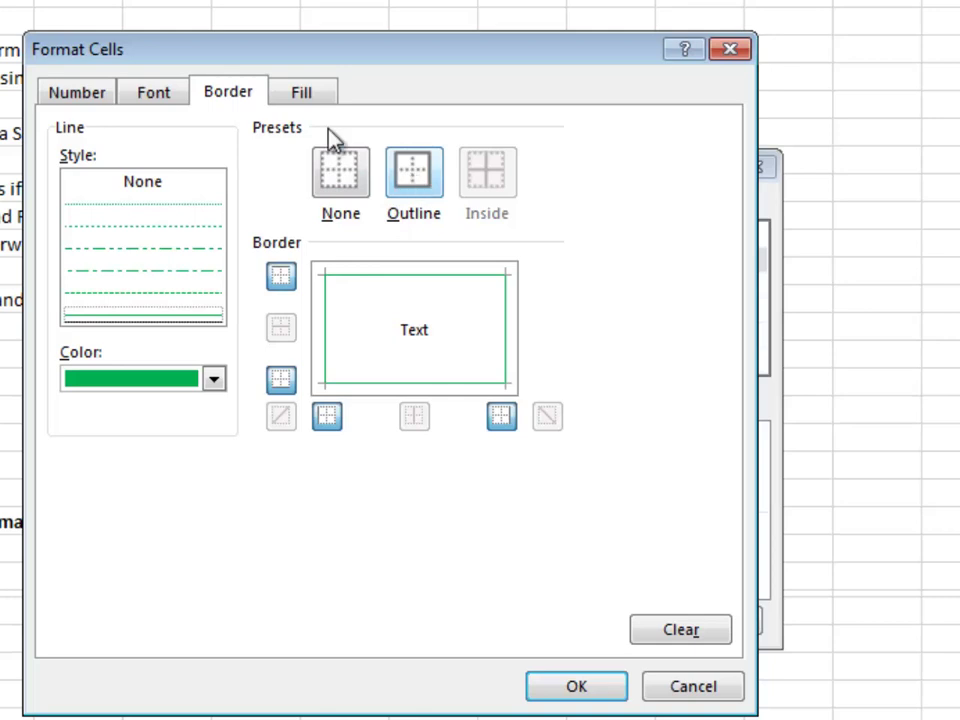
left_click(154, 93)
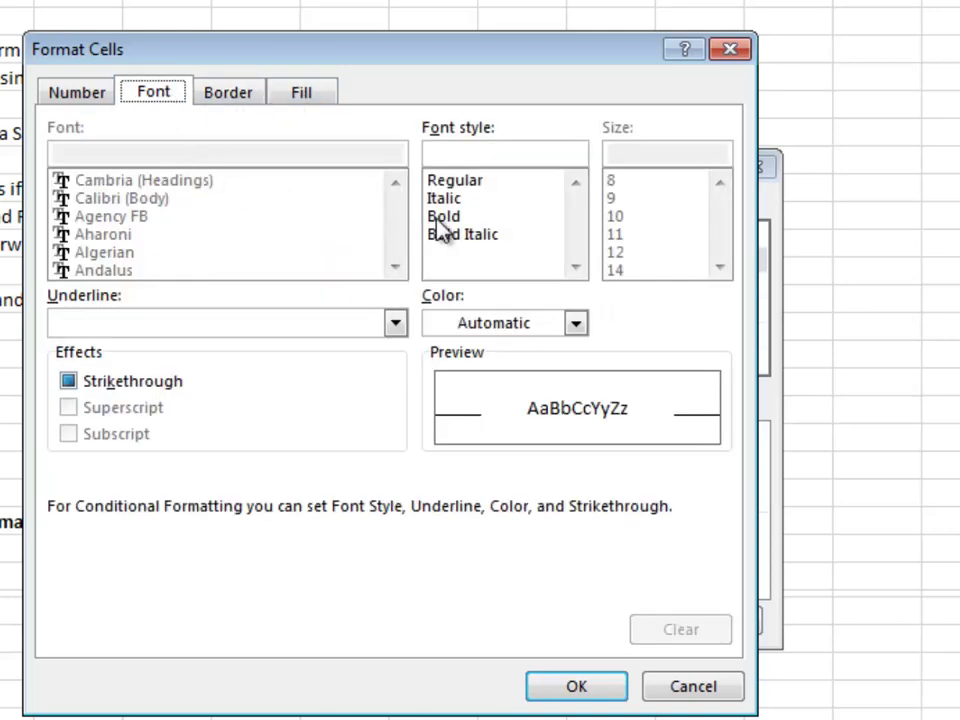
left_click(506, 322)
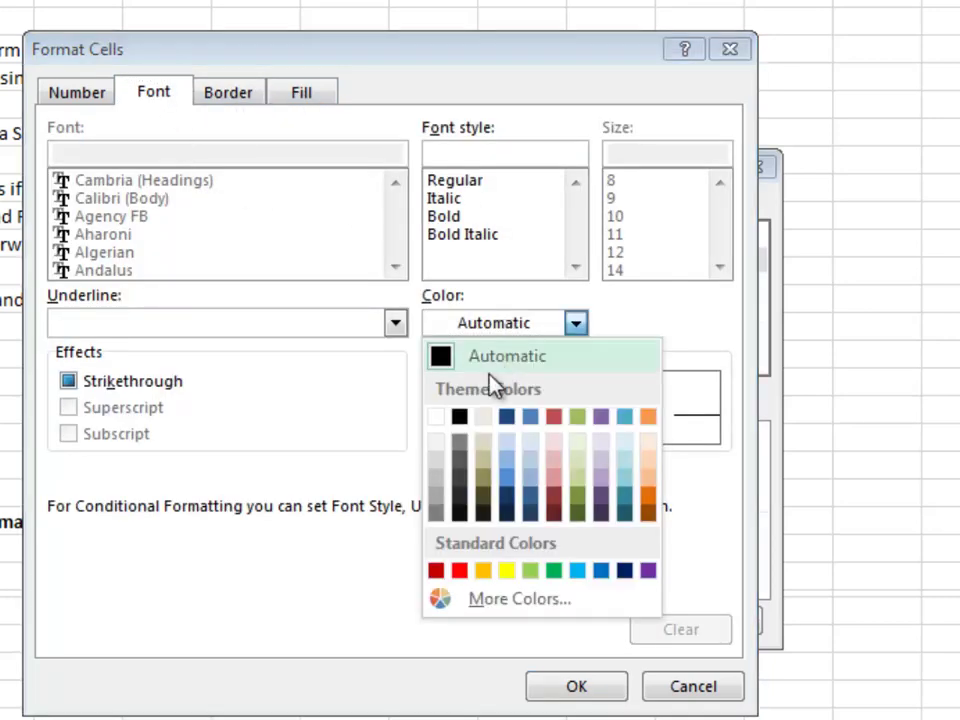
left_click(553, 570)
left_click(576, 686)
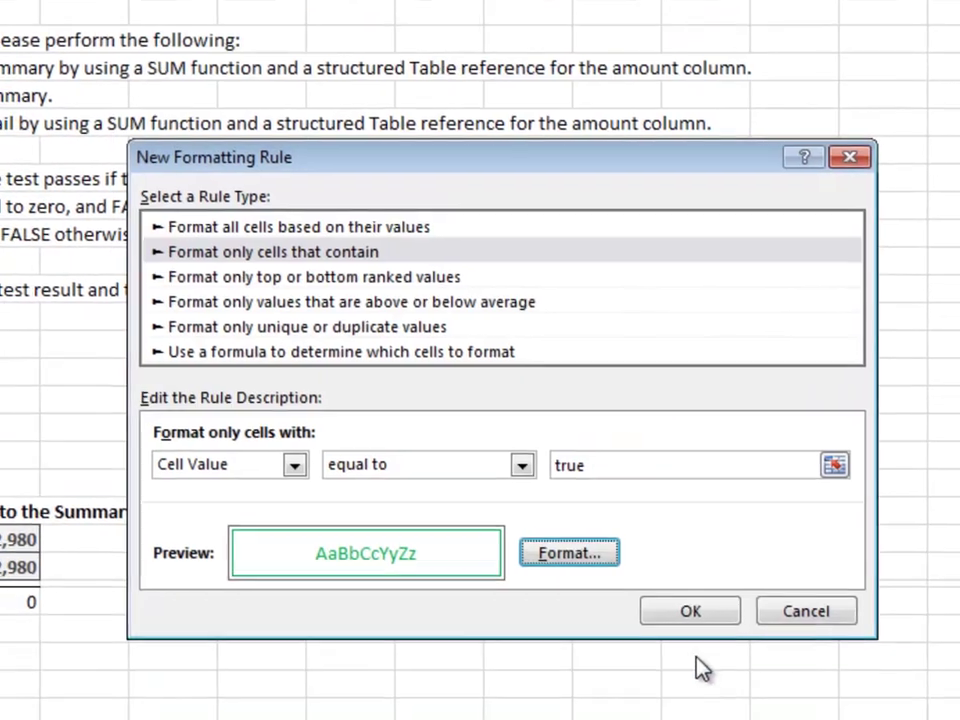
left_click(706, 608)
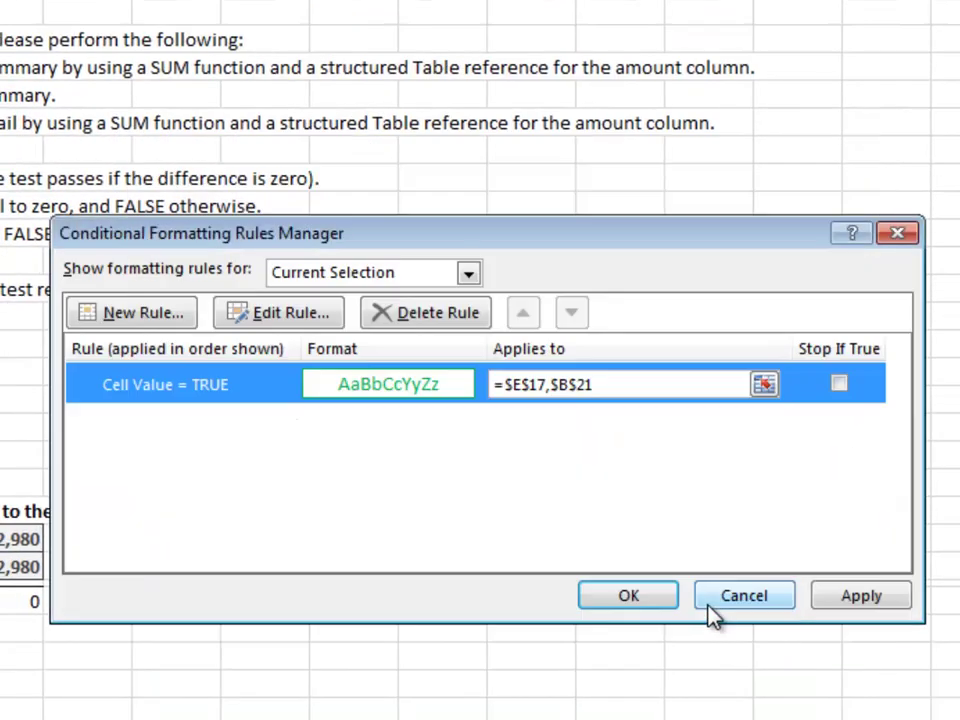
Add a second Cell Value equal-to rule for failing FALSE results
left_click(143, 313)
left_click(250, 251)
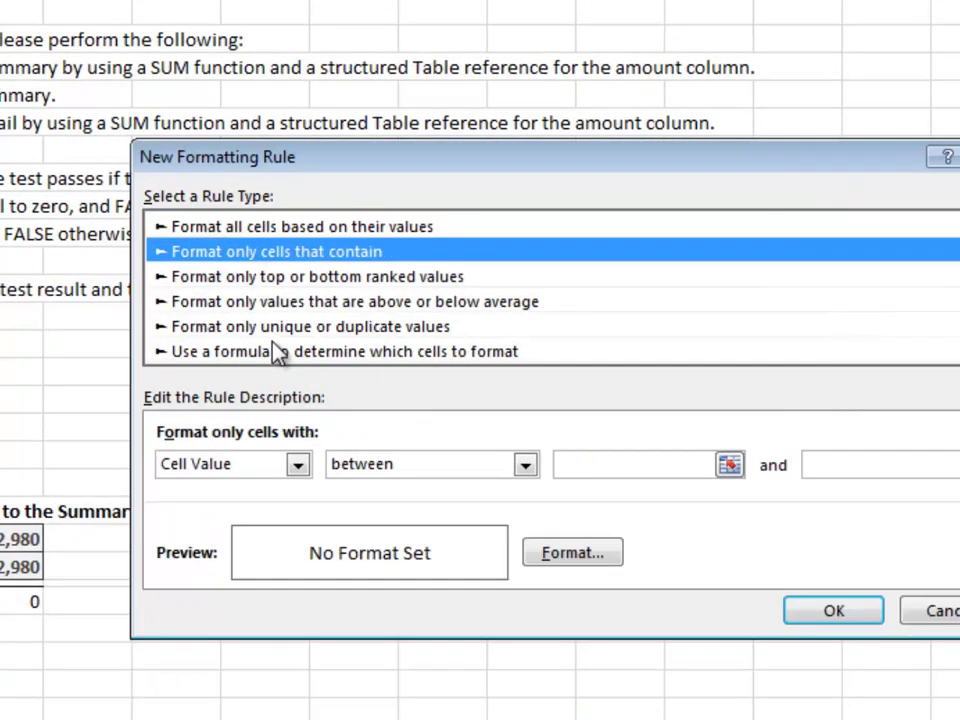
left_click(420, 470)
left_click(375, 527)
left_click(596, 462)
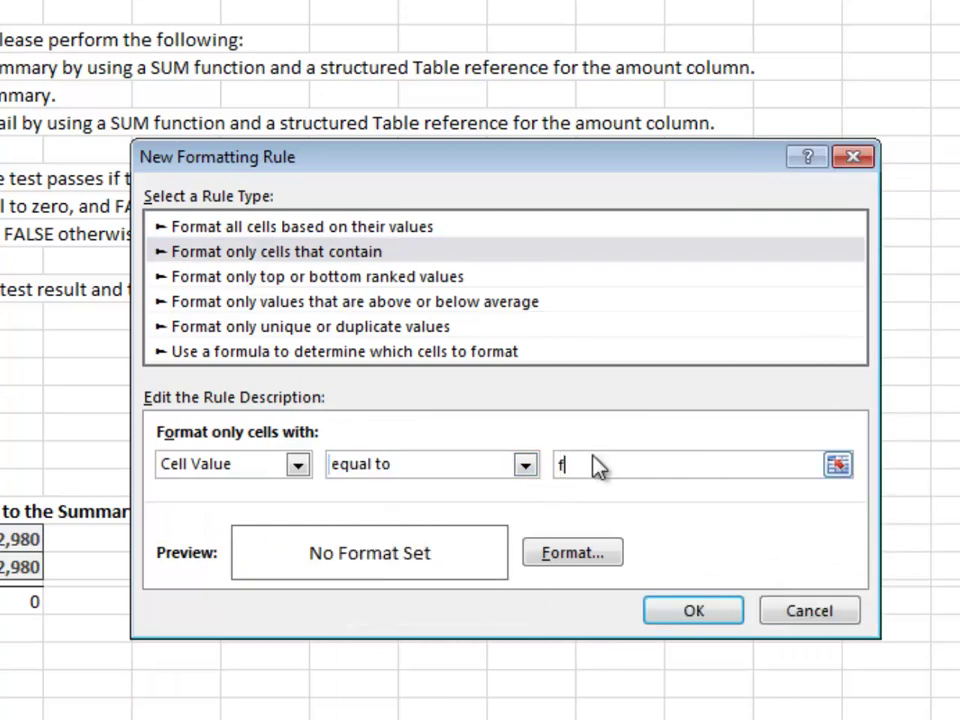
left_click(614, 561)
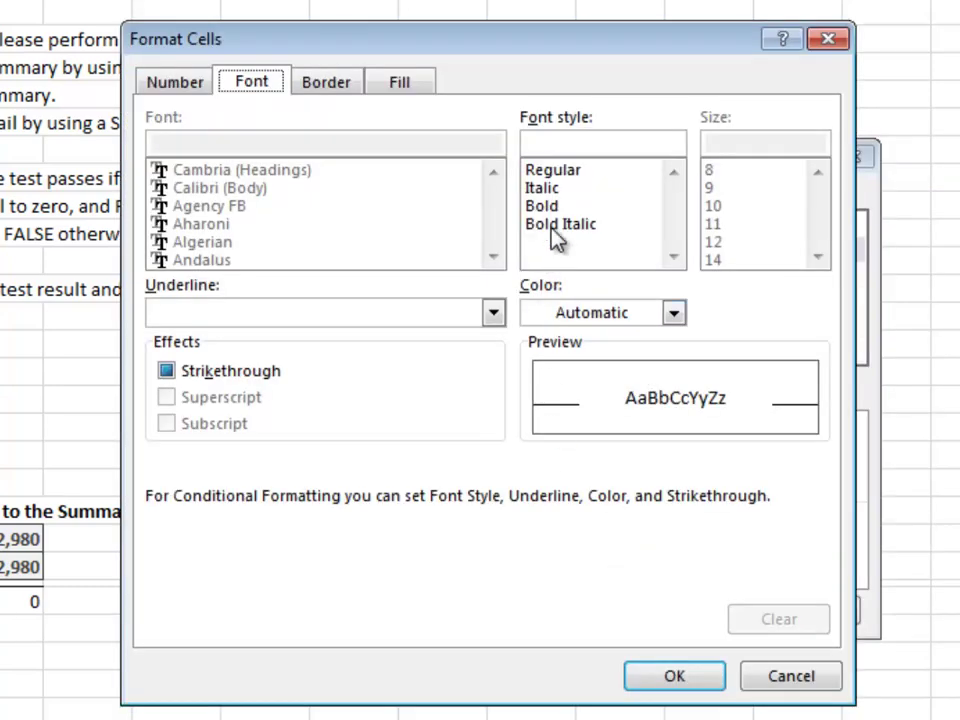
Format failing cells with a red fill and bold white text
left_click(410, 86)
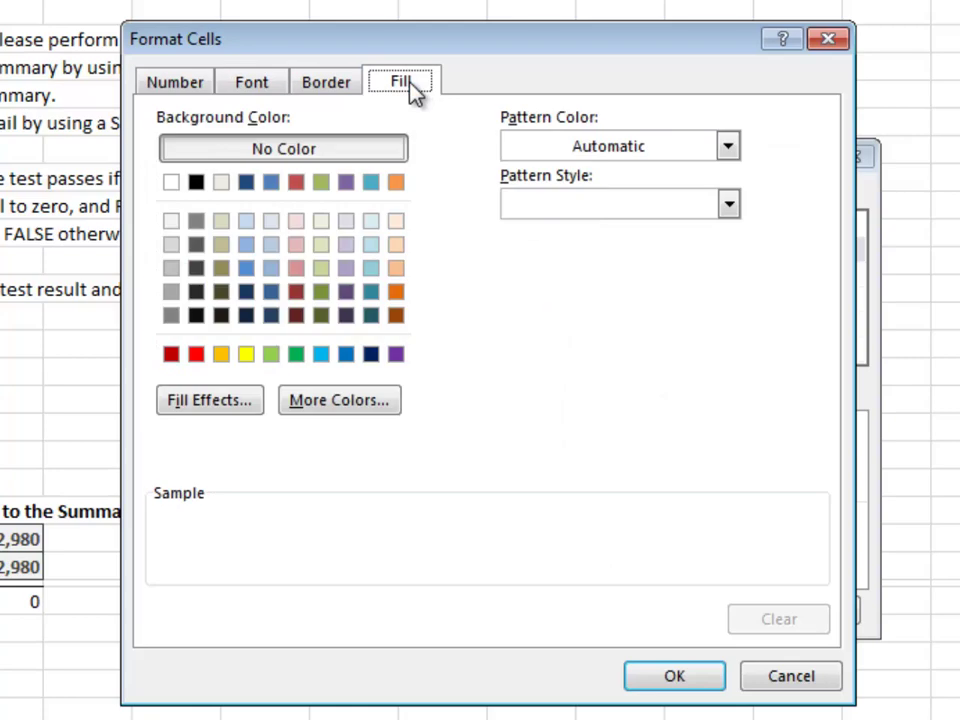
left_click(199, 358)
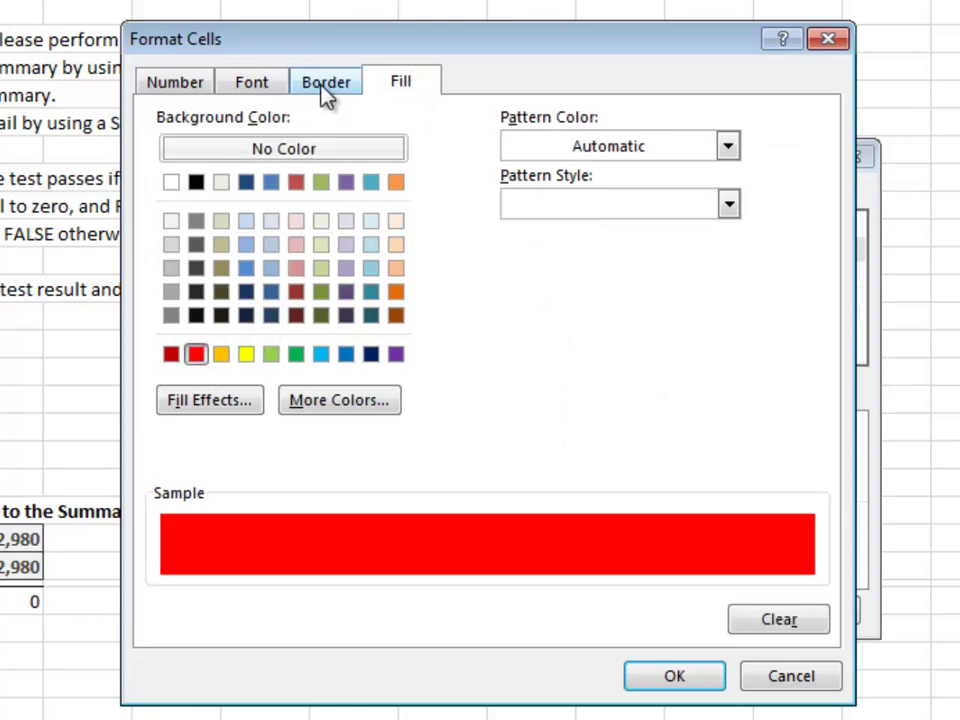
left_click(256, 84)
left_click(560, 206)
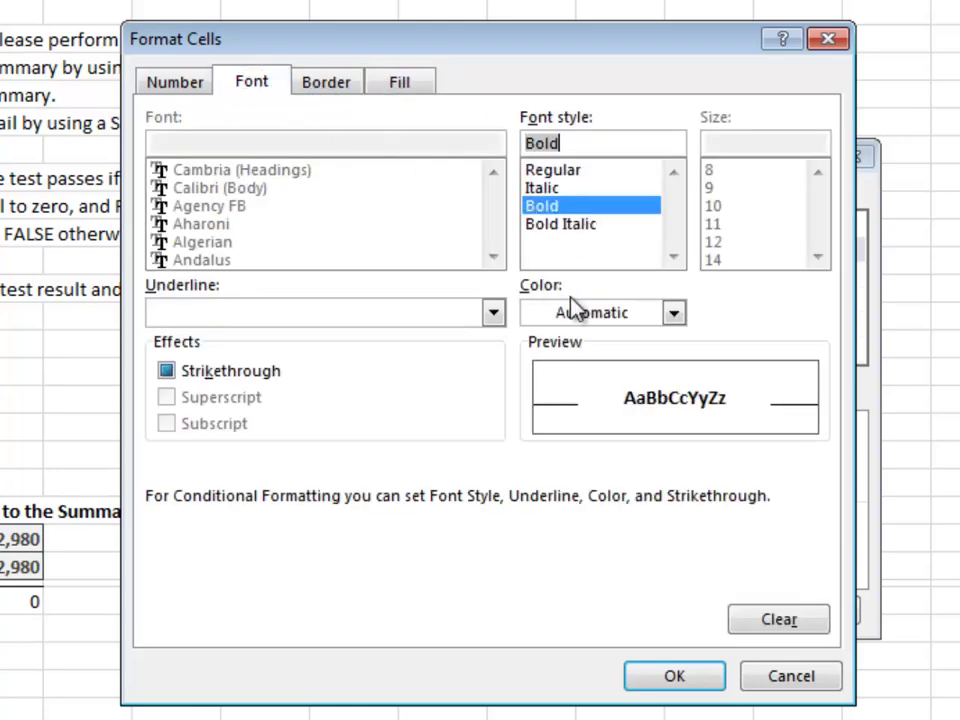
left_click(588, 315)
left_click(541, 403)
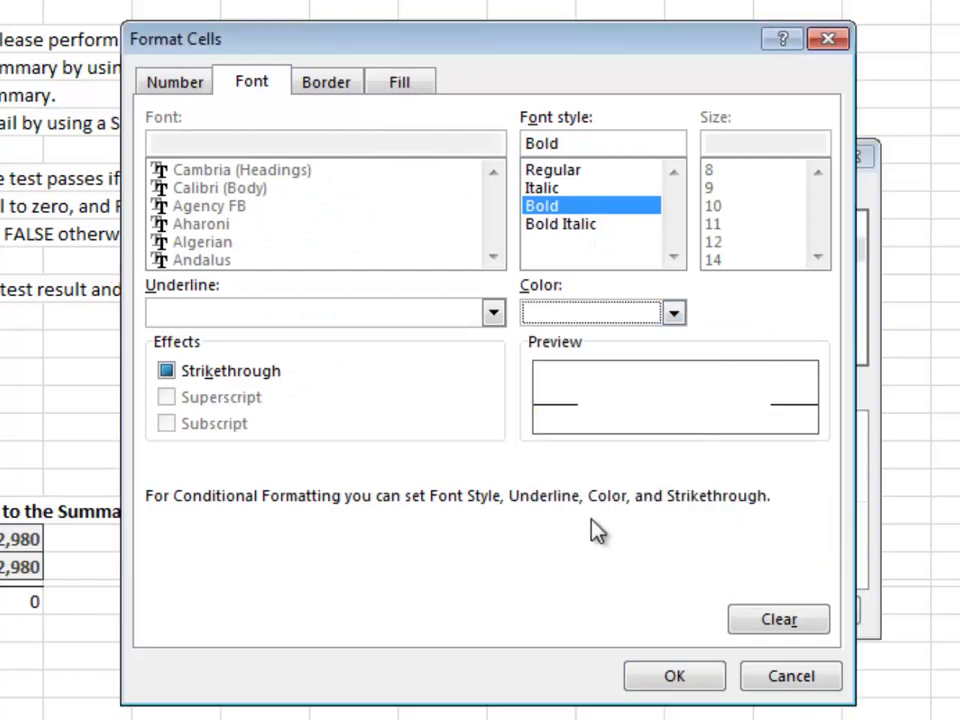
left_click(669, 677)
Confirm the FALSE rule, apply both rules and close the Rules Manager
left_click(692, 620)
left_click(853, 602)
left_click(645, 603)
left_click(587, 628)
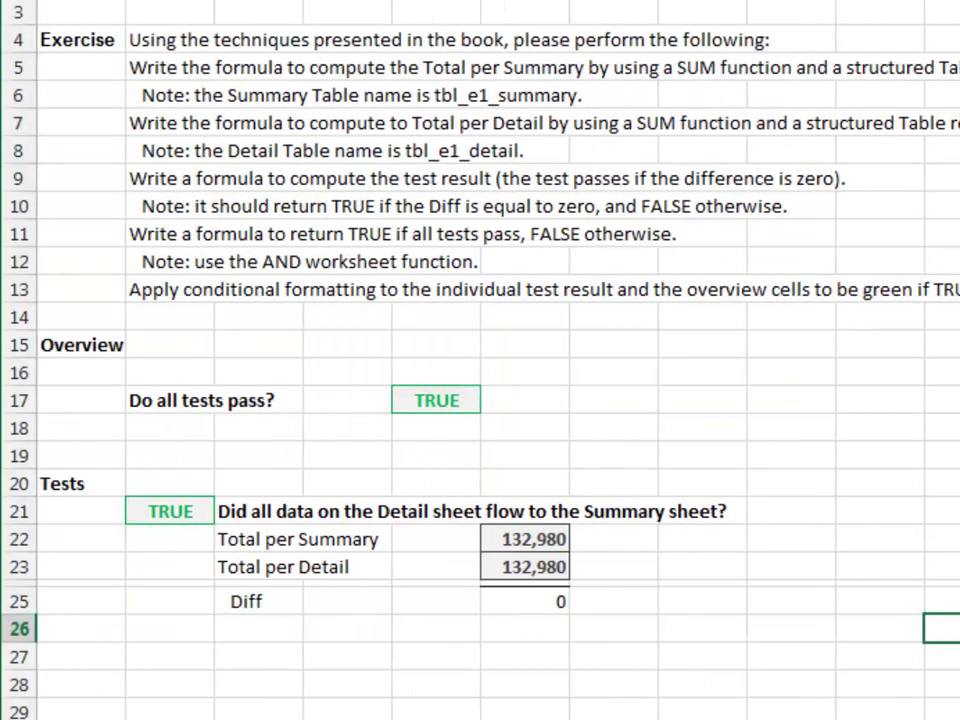
Type 1 into the Diff cell to trigger the red failure format, then undo it
key("Left")
key("Left")
key("Left")
key("Left")
key("Left")
key("Up")
type("1")
key("Return")
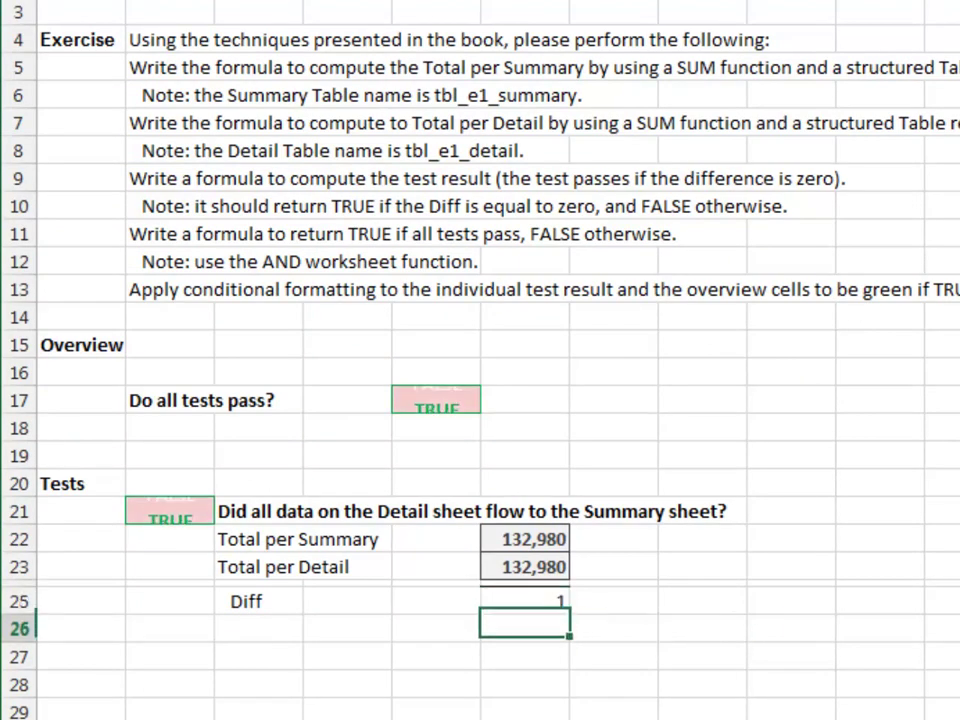
key("ctrl+z")
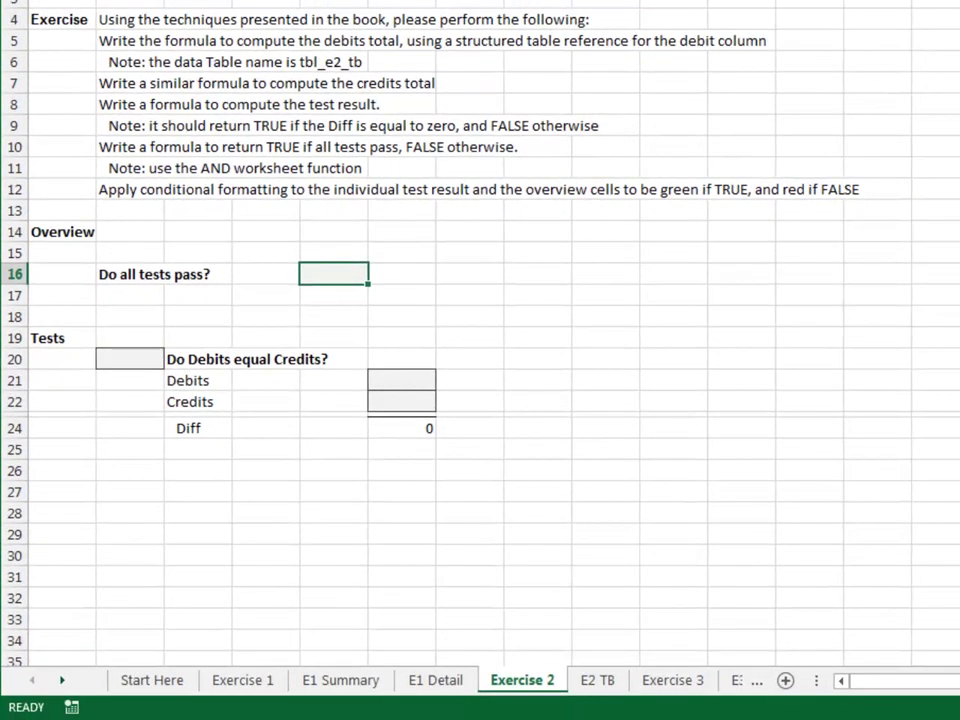
Move to the next sheet and enter =SUM(tbl_e2_tb[Debit]) in Debits cell F21
key("ctrl+Page_Down")
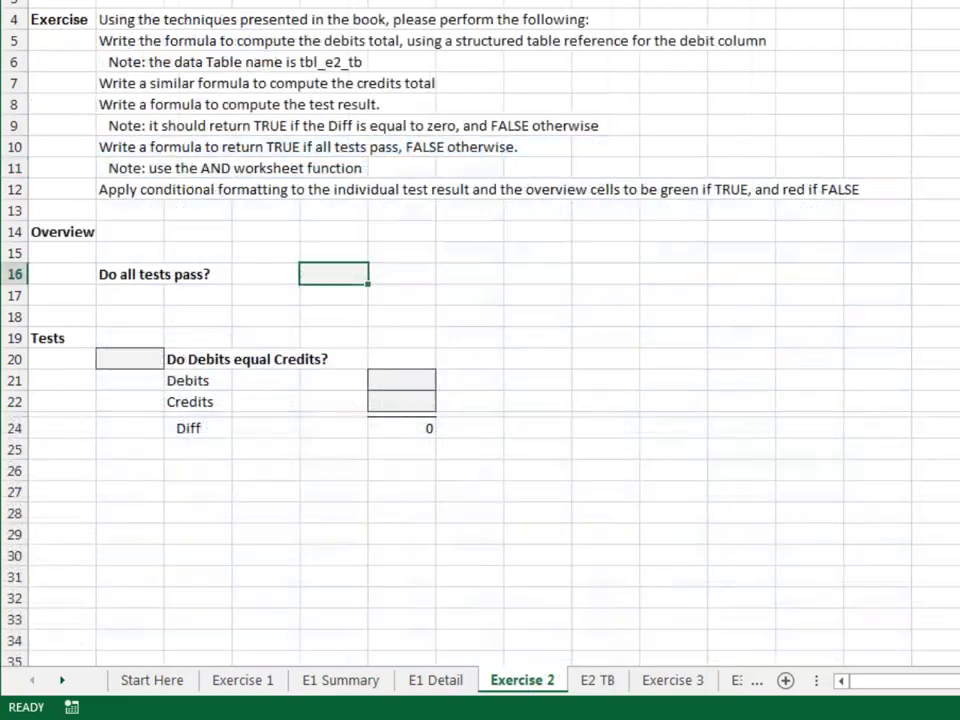
left_click(333, 295)
left_click(333, 359)
left_click(401, 380)
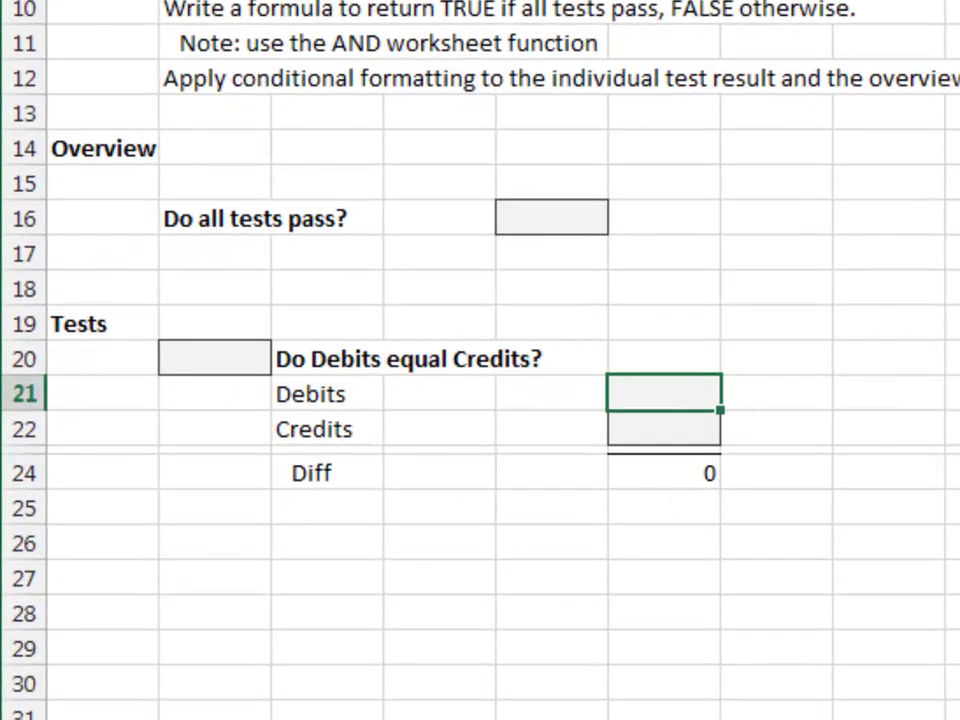
type("=sum")
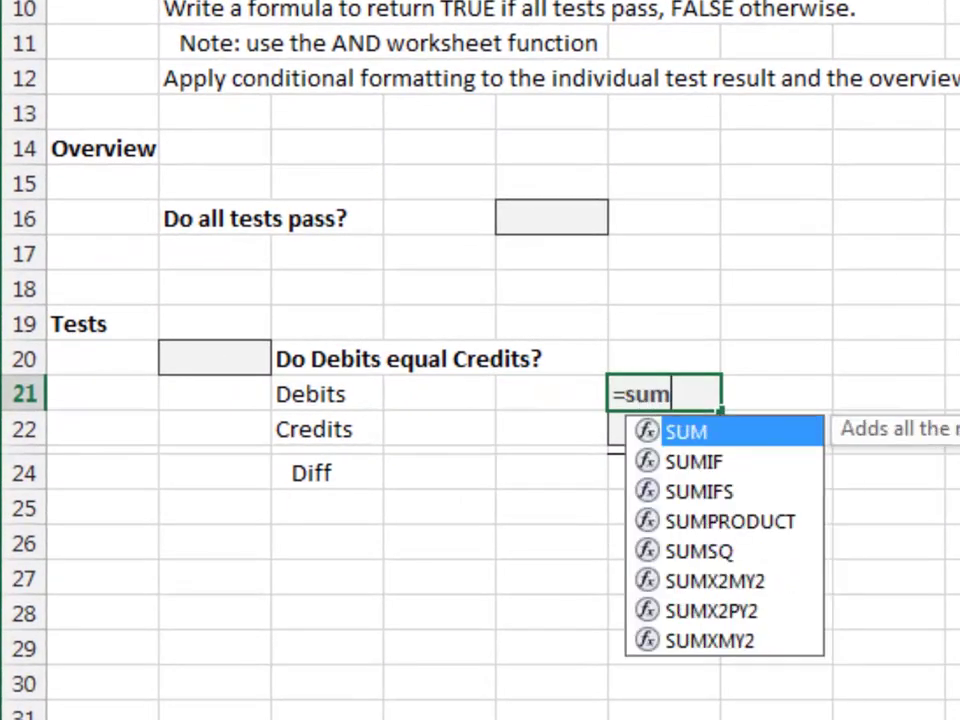
key("Tab")
type("tbl")
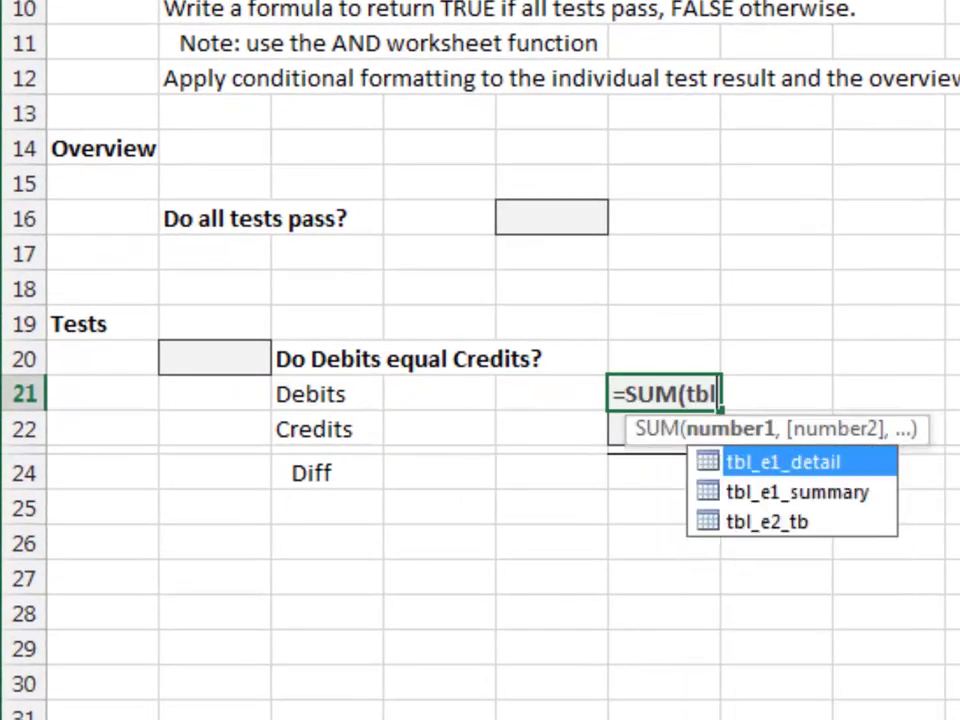
key("Down")
key("Down")
key("Tab")
type("[")
key("Down")
key("Down")
key("Down")
key("Down")
key("Down")
key("Down")
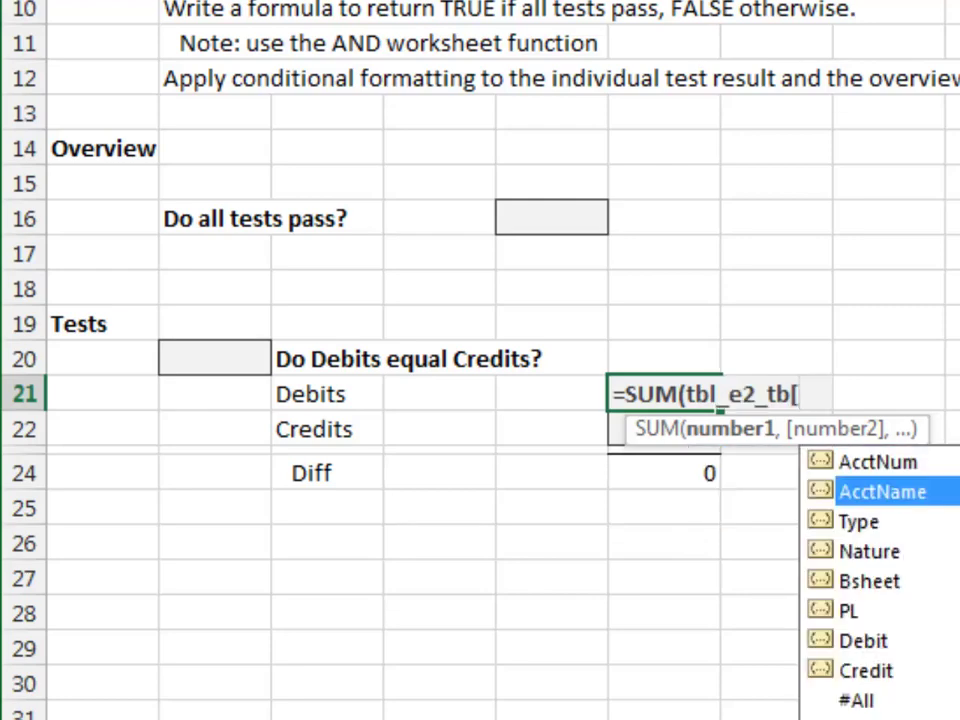
key("Tab")
type(")")
key("Return")
Enter =SUM(tbl_e2_tb[Credit]) in Credits cell F22
type("=sum(tbl")
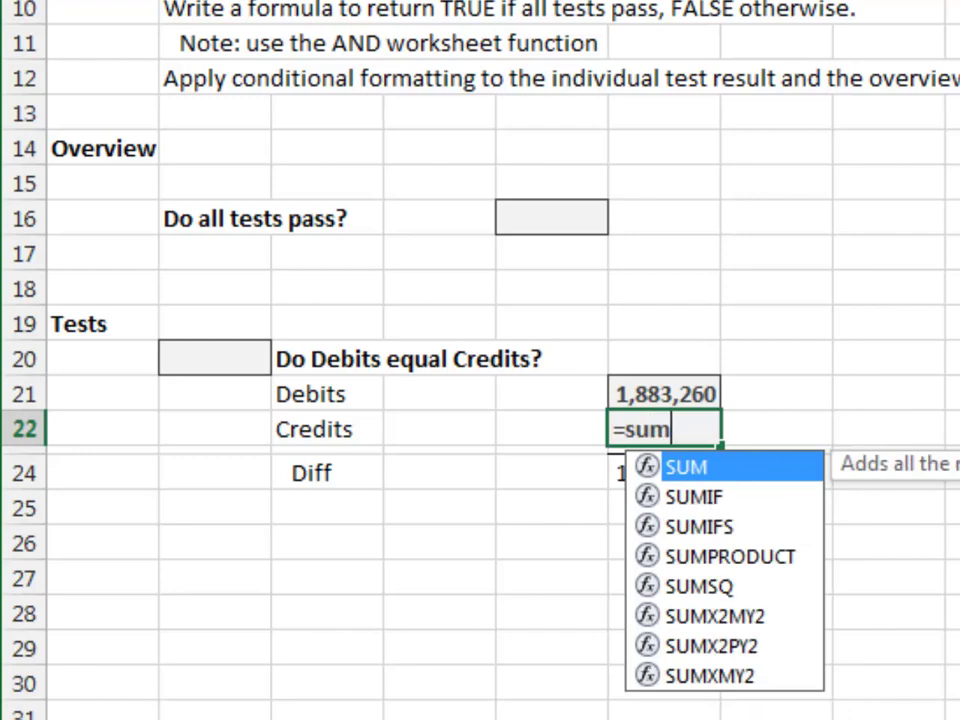
key("Down")
key("Down")
key("Tab")
type("[")
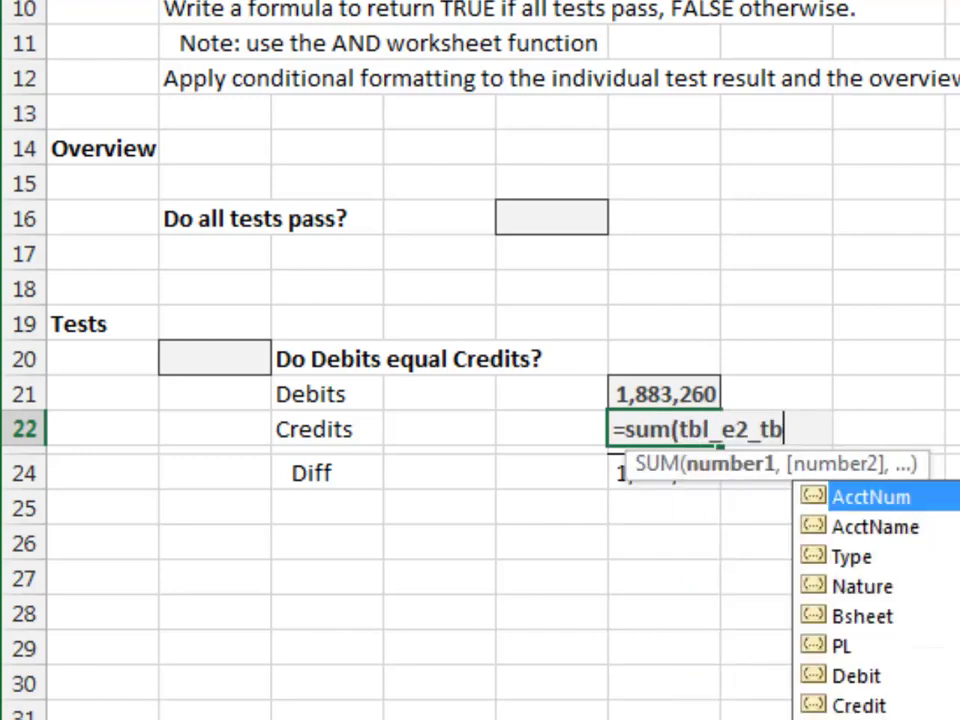
key("Down")
key("Down")
key("Down")
key("Down")
key("Down")
key("Down")
key("Down")
key("Tab")
type("])")
key("Return")
key("Left")
key("Left")
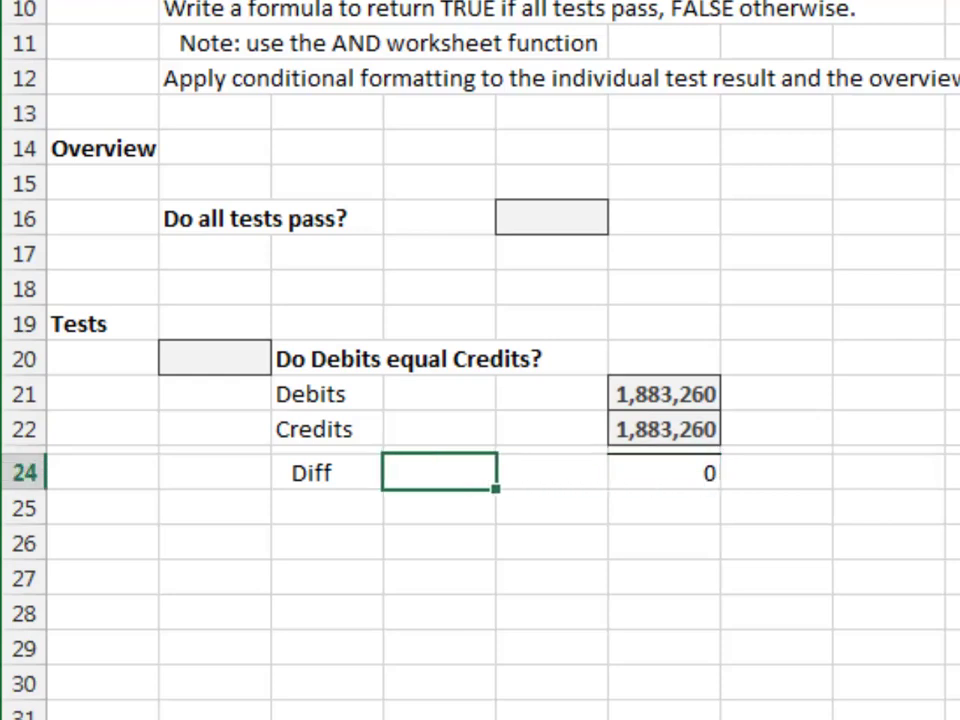
key("Left")
key("Left")
key("Up")
key("Up")
key("Up")
key("Up")
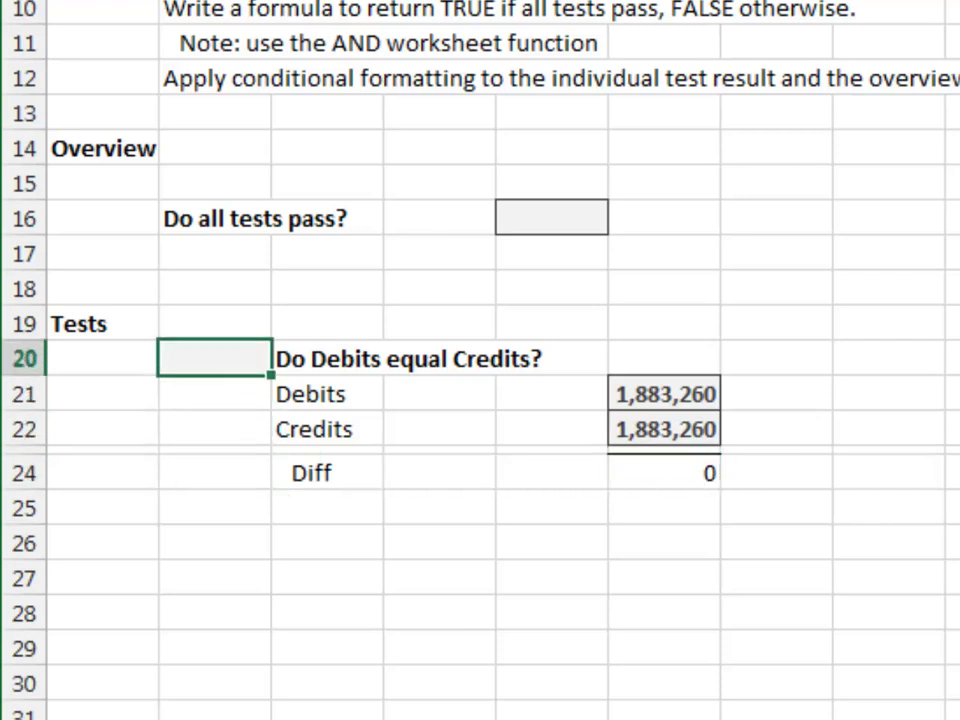
Enter the Debits-equal-Credits test =F24=0 in B20
type("=")
key("Right")
key("Right")
key("Right")
key("Right")
key("Down")
key("Down")
key("Down")
key("Down")
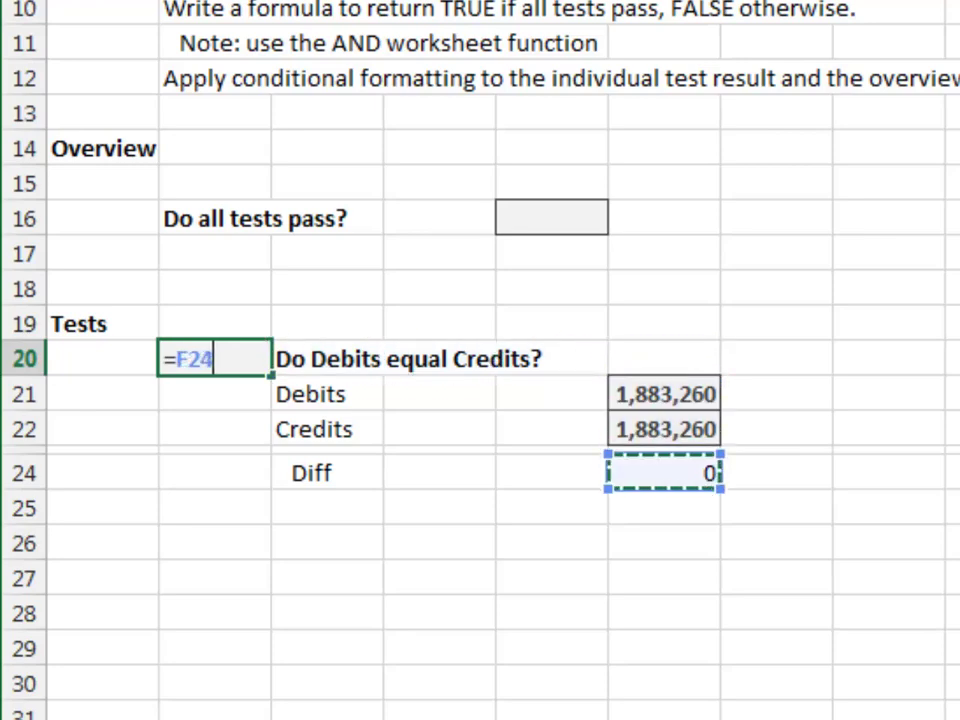
type("=0")
key("Return")
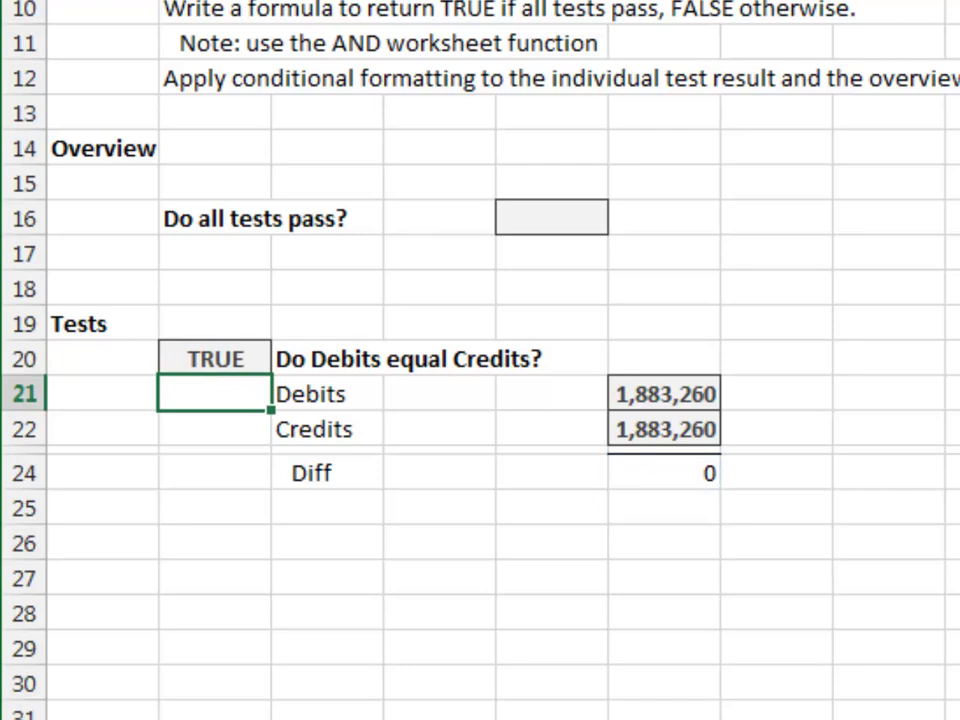
Enter =AND(B:B) in the overview cell E16
key("Up")
key("Up")
key("Up")
key("Up")
key("Up")
key("Right")
key("Right")
key("Right")
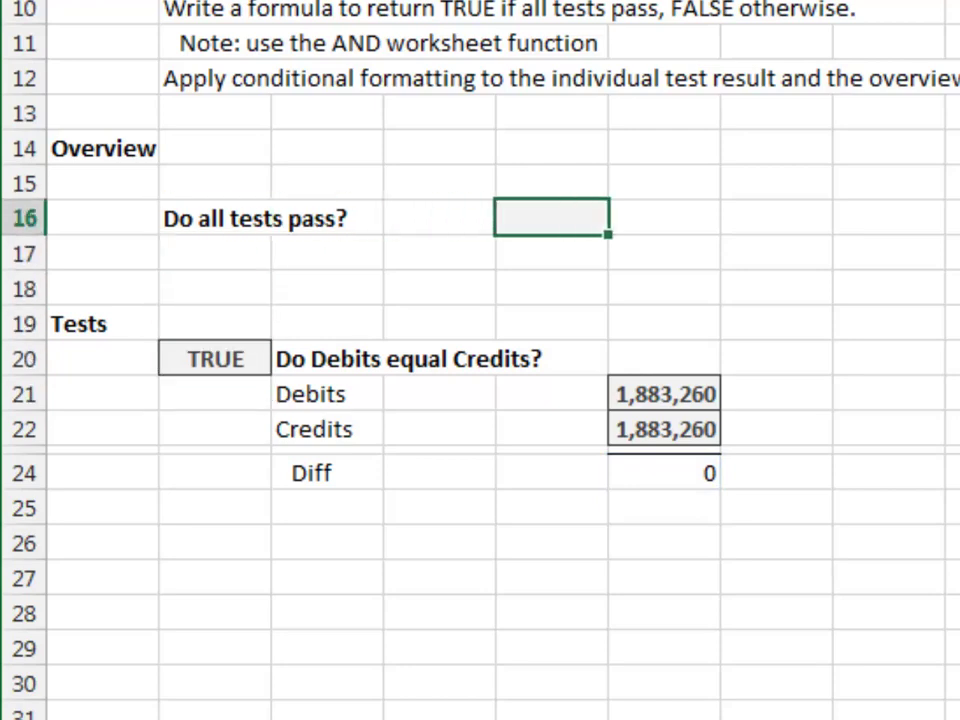
type("=and(")
key("Left")
key("Left")
key("Left")
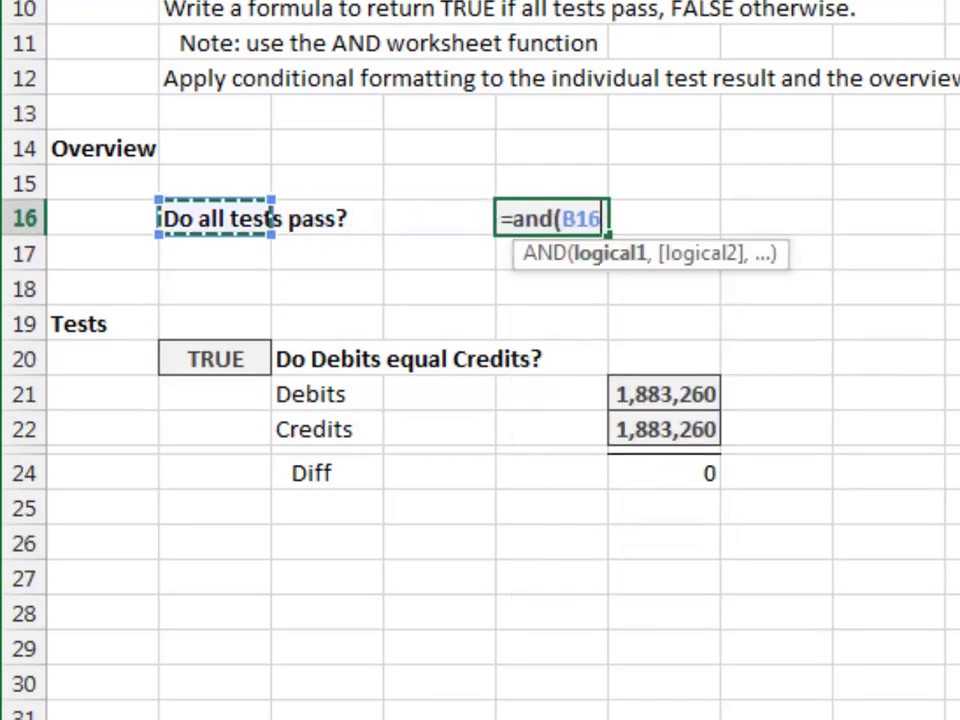
key("ctrl+space")
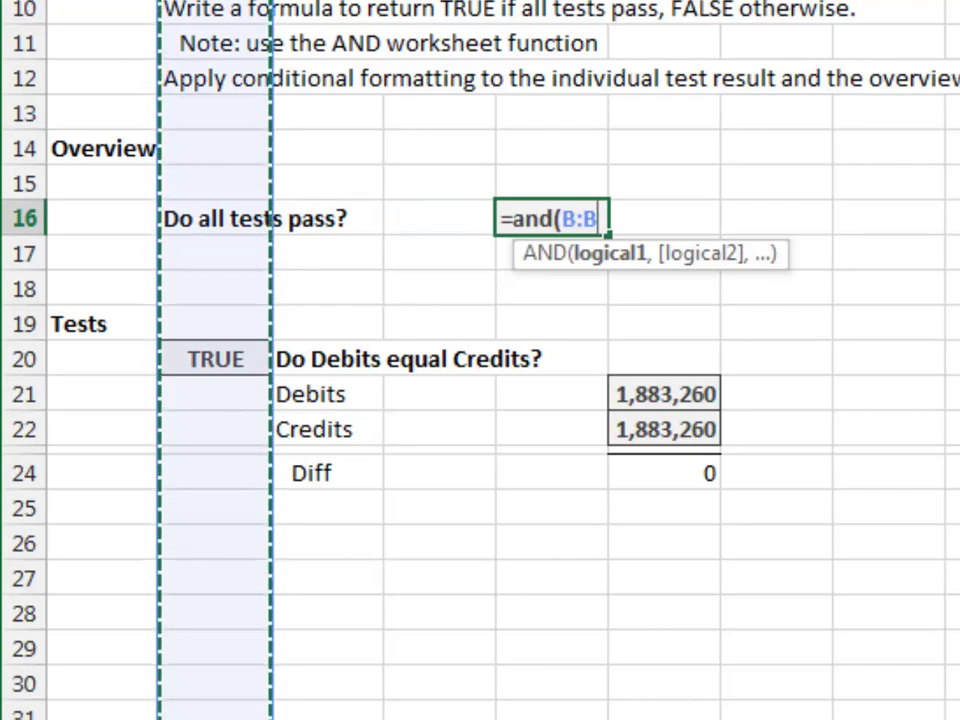
type(")")
key("Return")
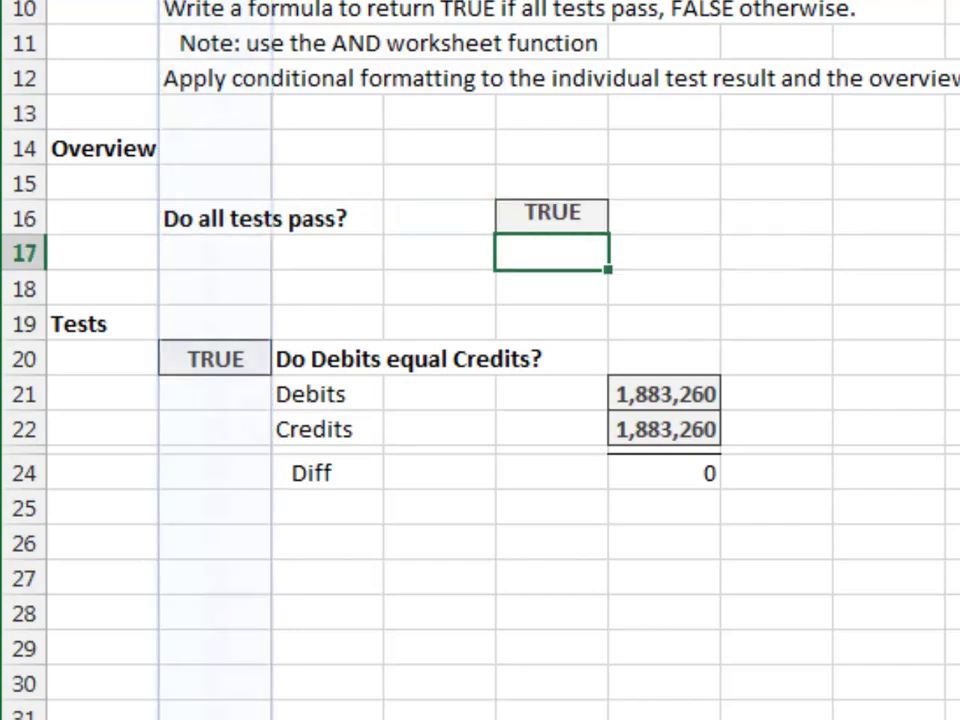
key("Up")
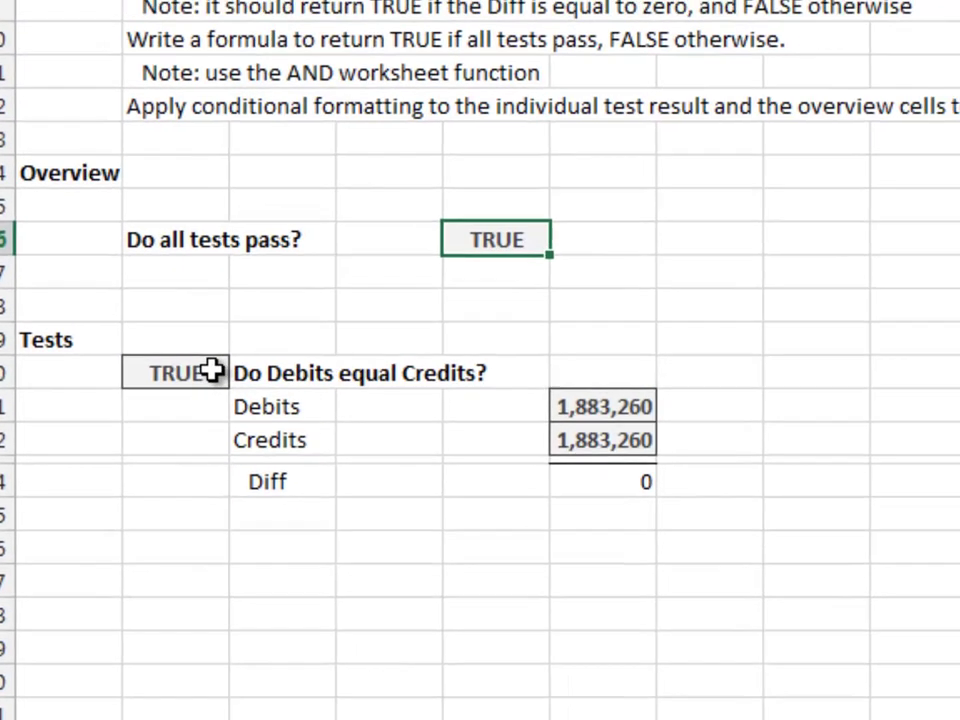
Start a new rule on B20 for cells whose value equals TRUE
left_click(213, 372)
key("alt+h")
key("l")
key("r")
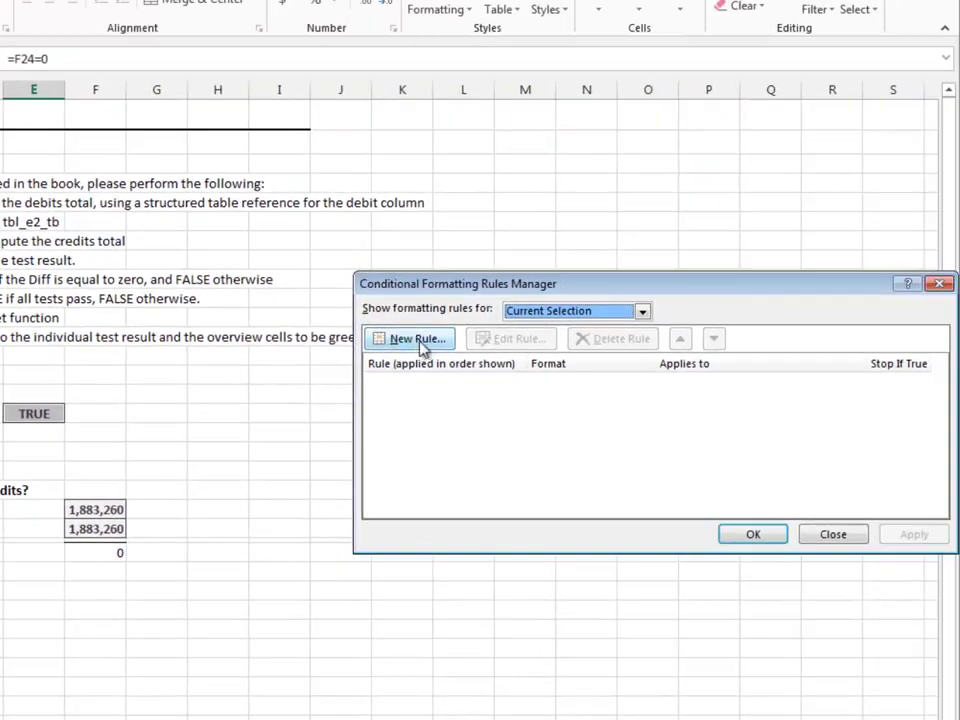
left_click(445, 340)
left_click(440, 288)
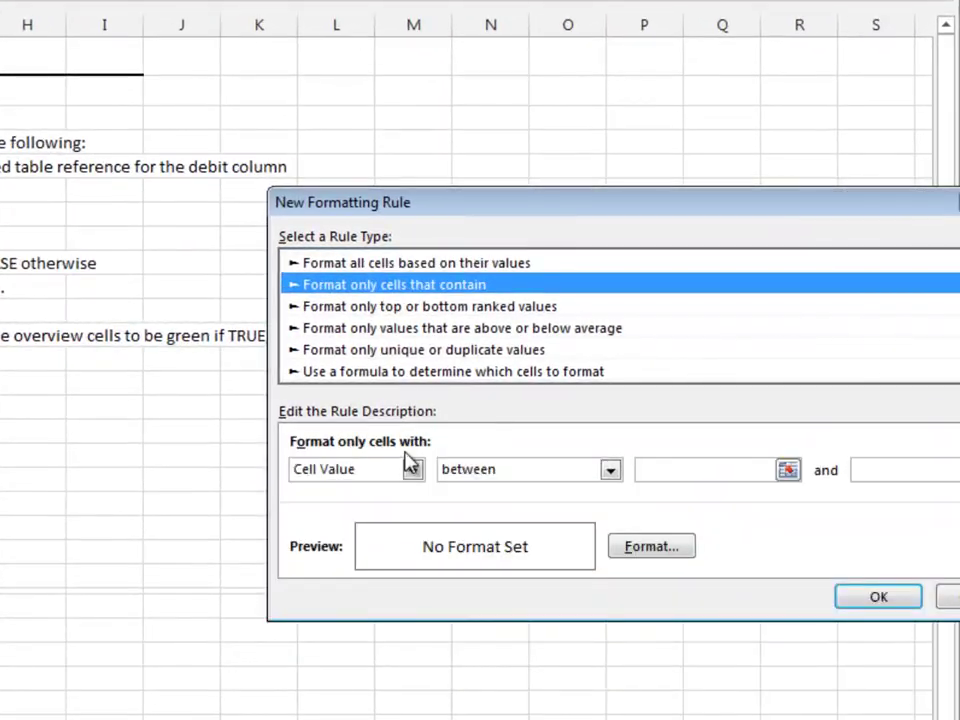
left_click(475, 480)
left_click(470, 521)
left_click(664, 467)
type("true")
Format TRUE cells with green text and a green outline border, and save the rule
left_click(655, 548)
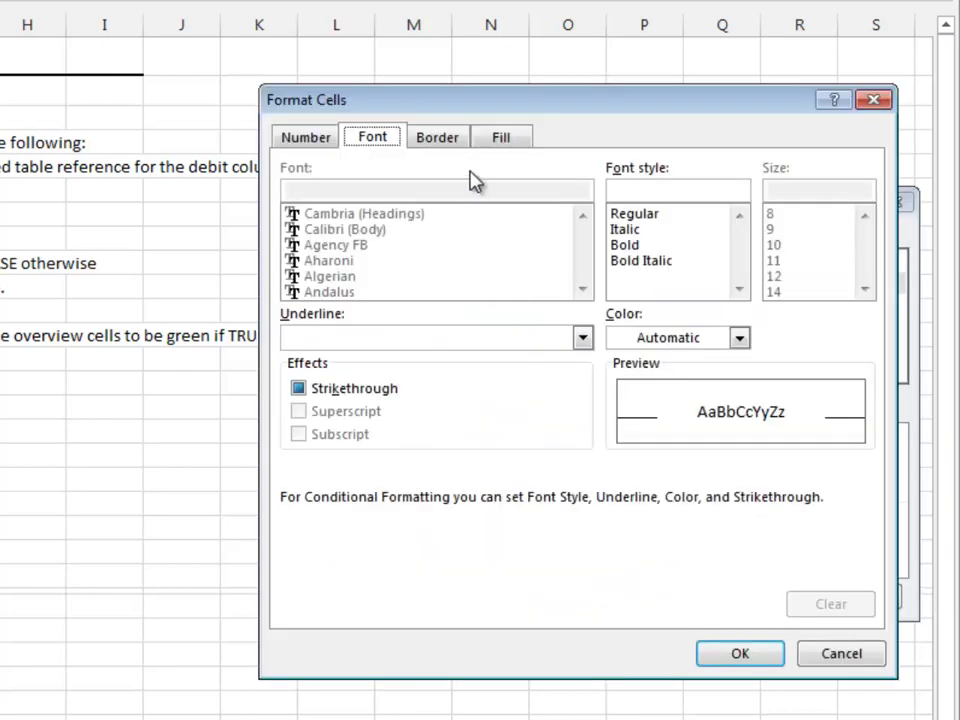
left_click(742, 338)
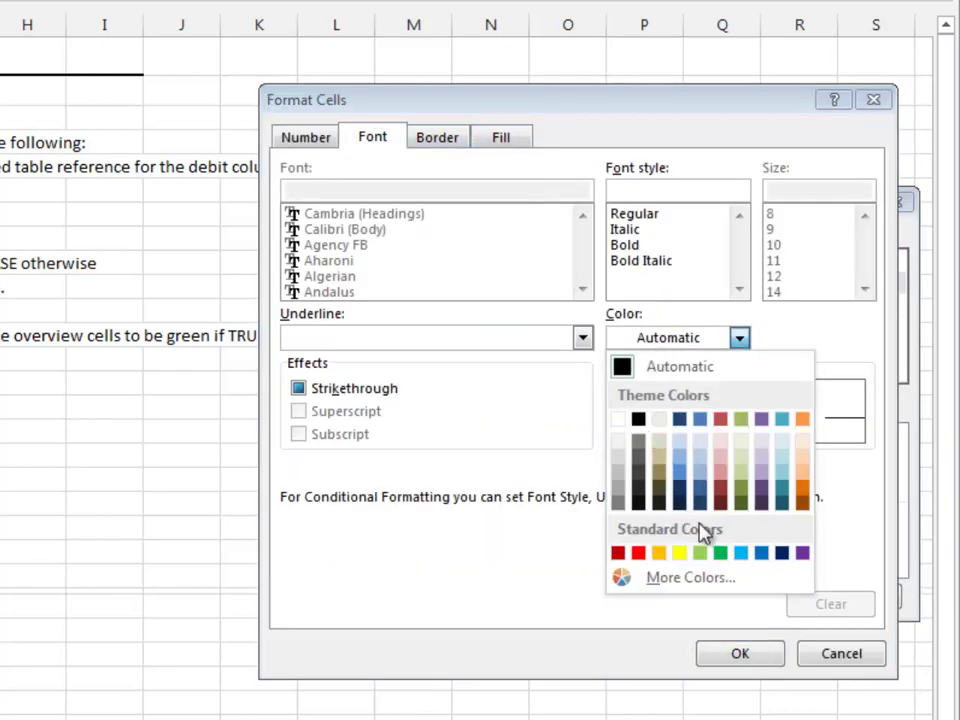
left_click(720, 554)
left_click(452, 145)
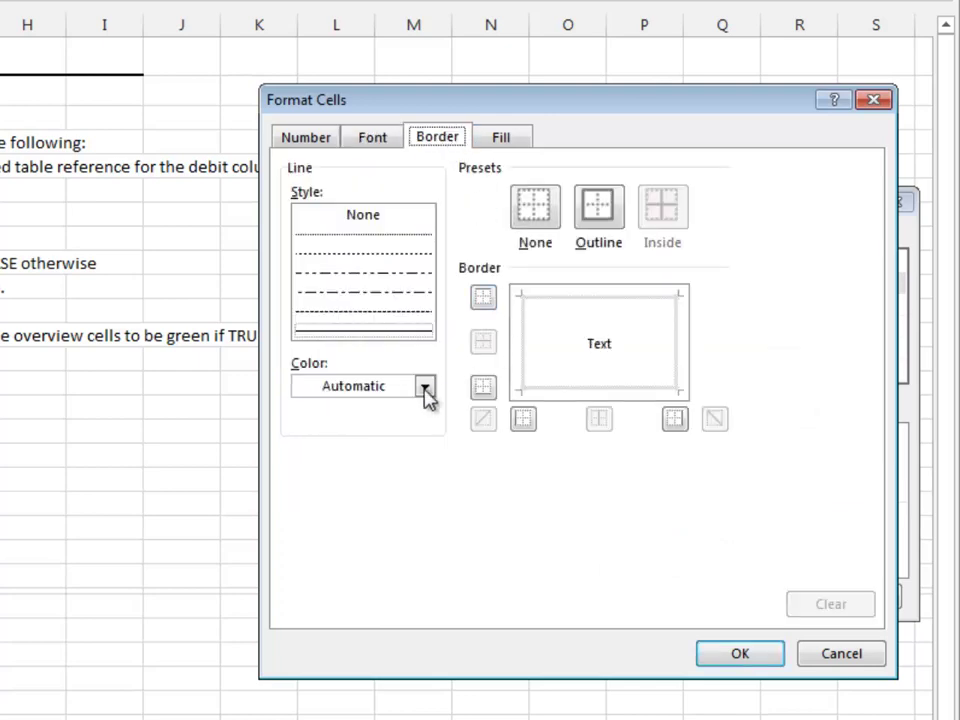
left_click(425, 387)
left_click(409, 601)
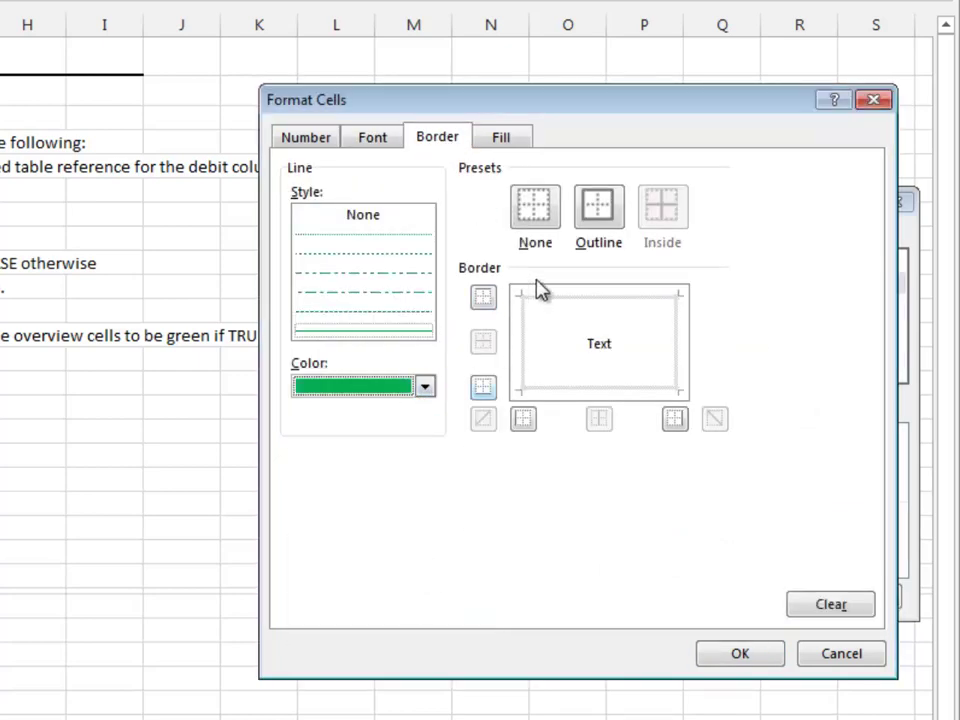
left_click(596, 208)
left_click(726, 648)
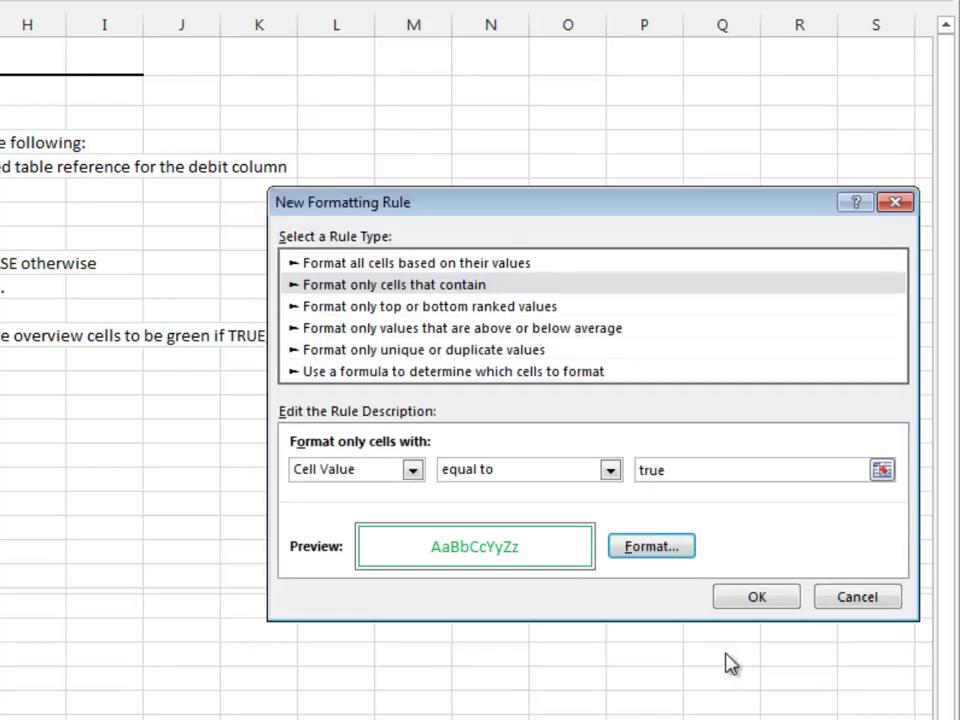
left_click(755, 597)
Add a second cell-value rule for FALSE that gives the cells a red background fill
left_click(294, 343)
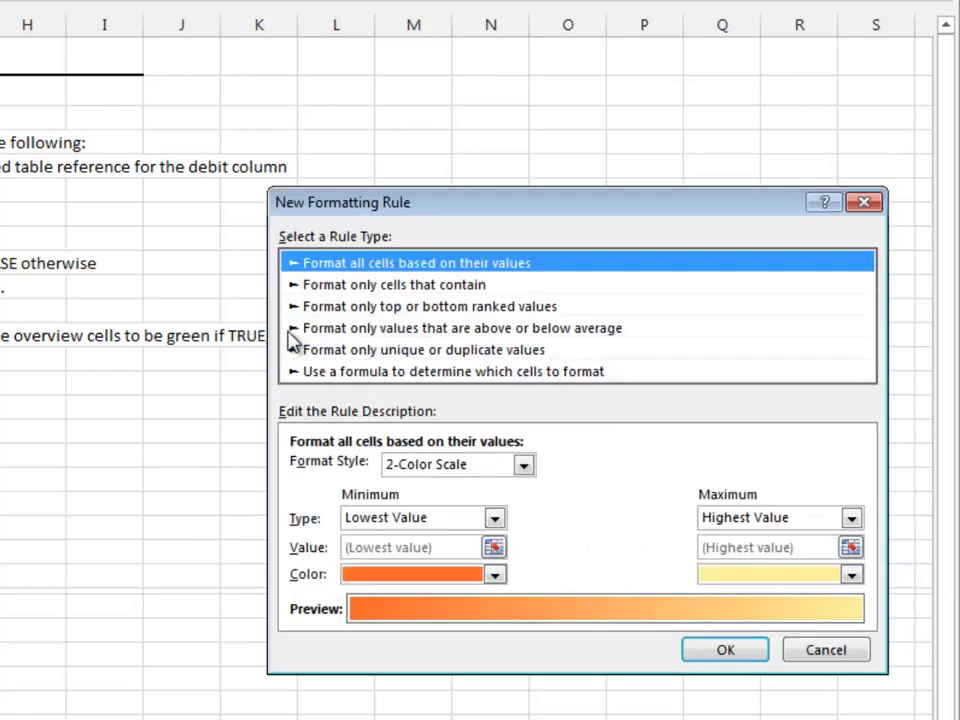
left_click(358, 285)
left_click(486, 469)
left_click(648, 469)
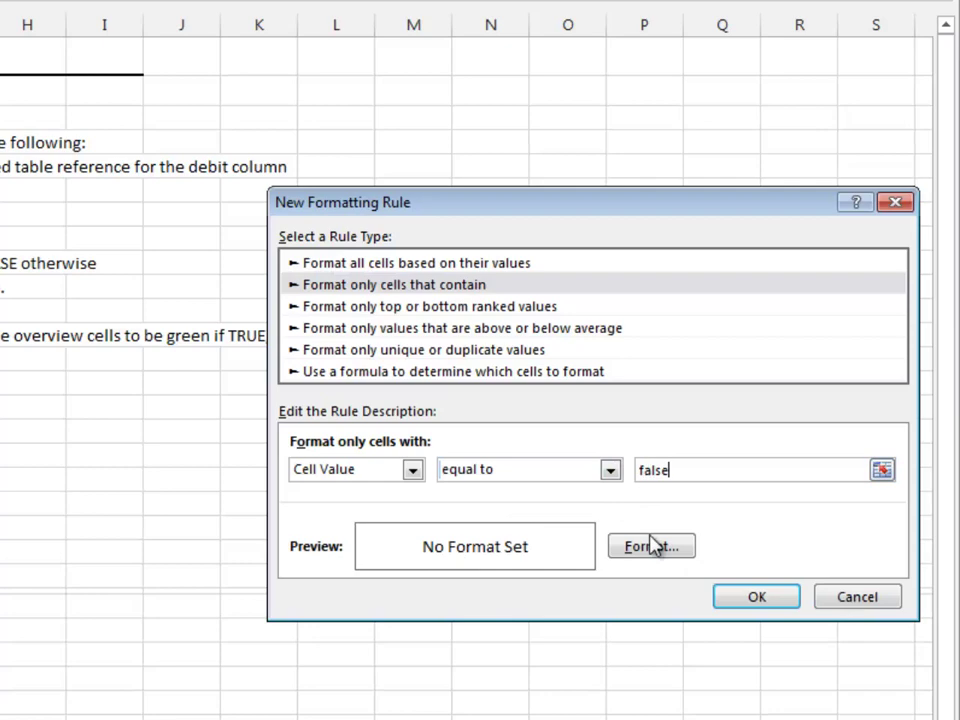
left_click(653, 544)
left_click(508, 143)
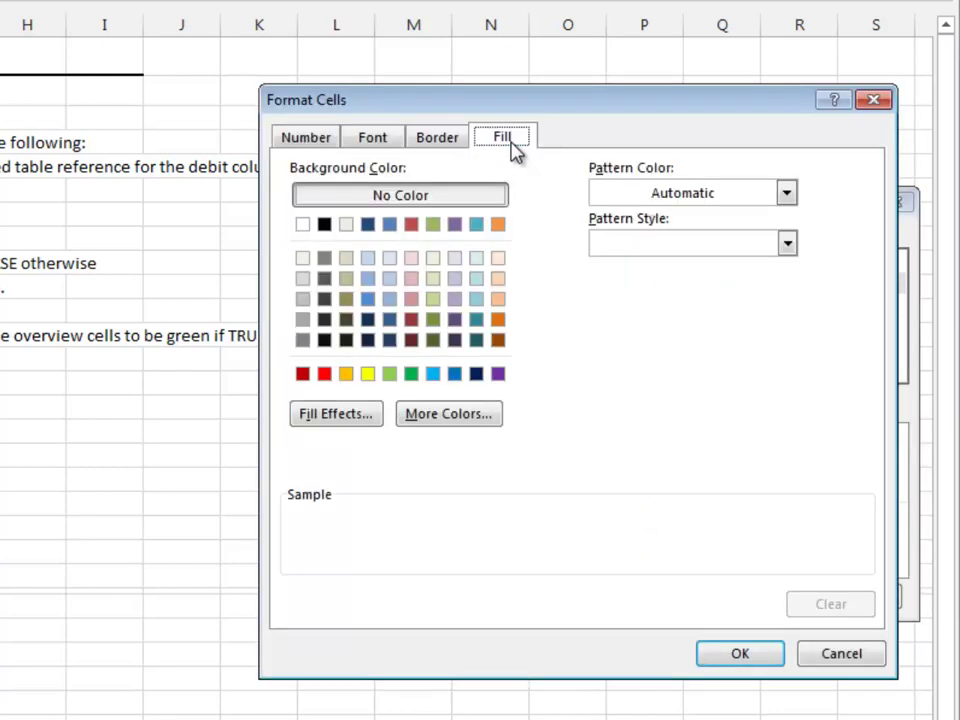
left_click(324, 374)
Make the FALSE text bold and white, then apply both rules
left_click(388, 139)
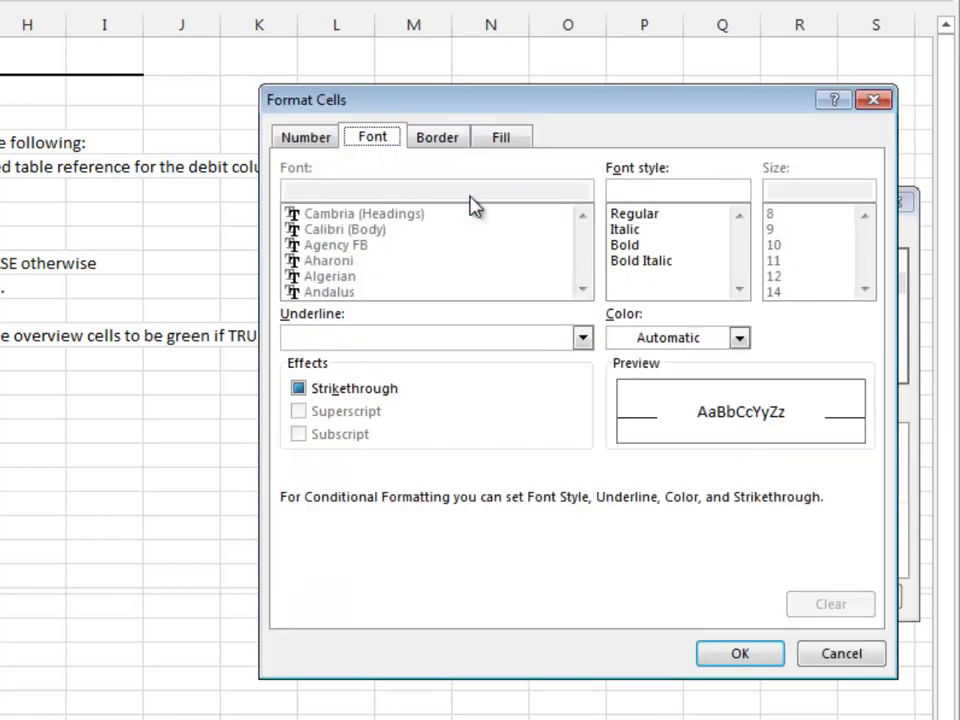
left_click(648, 247)
left_click(664, 340)
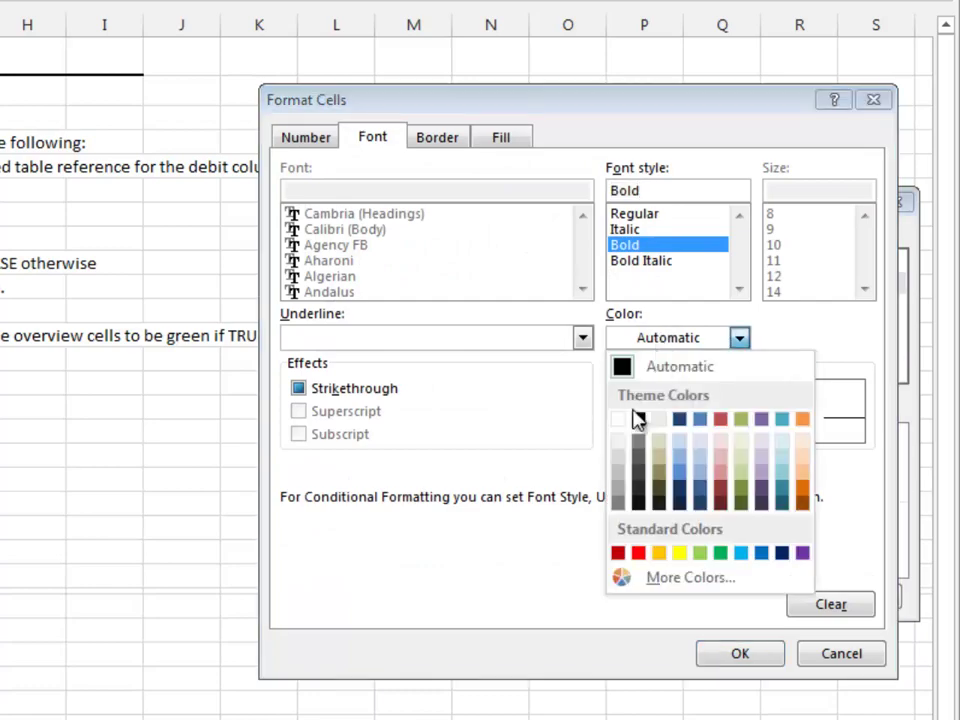
left_click(620, 418)
left_click(740, 653)
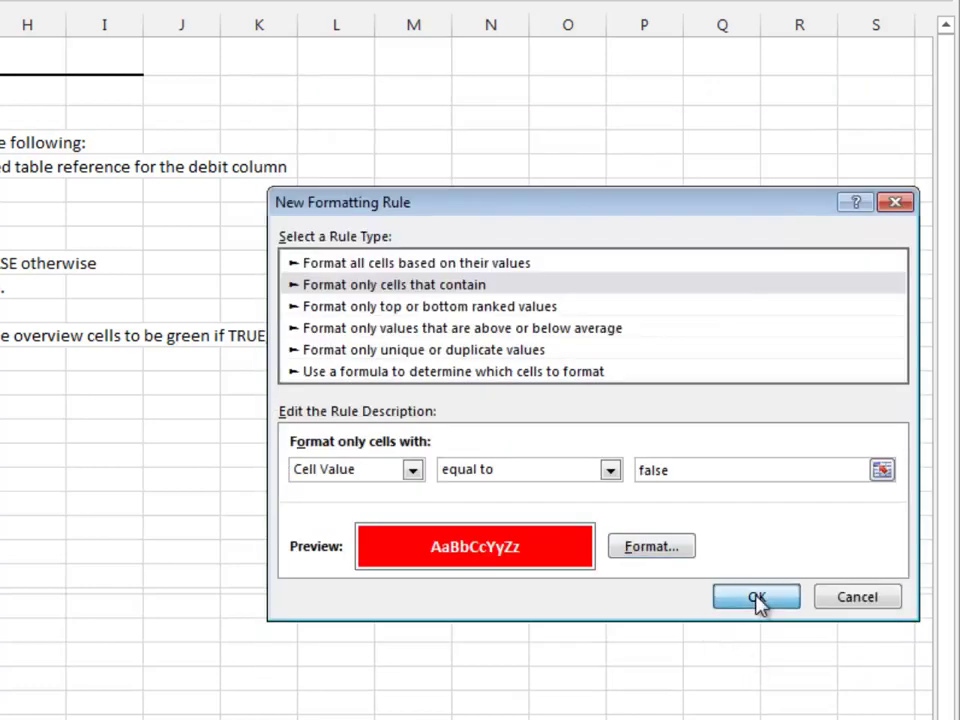
left_click(757, 598)
left_click(718, 579)
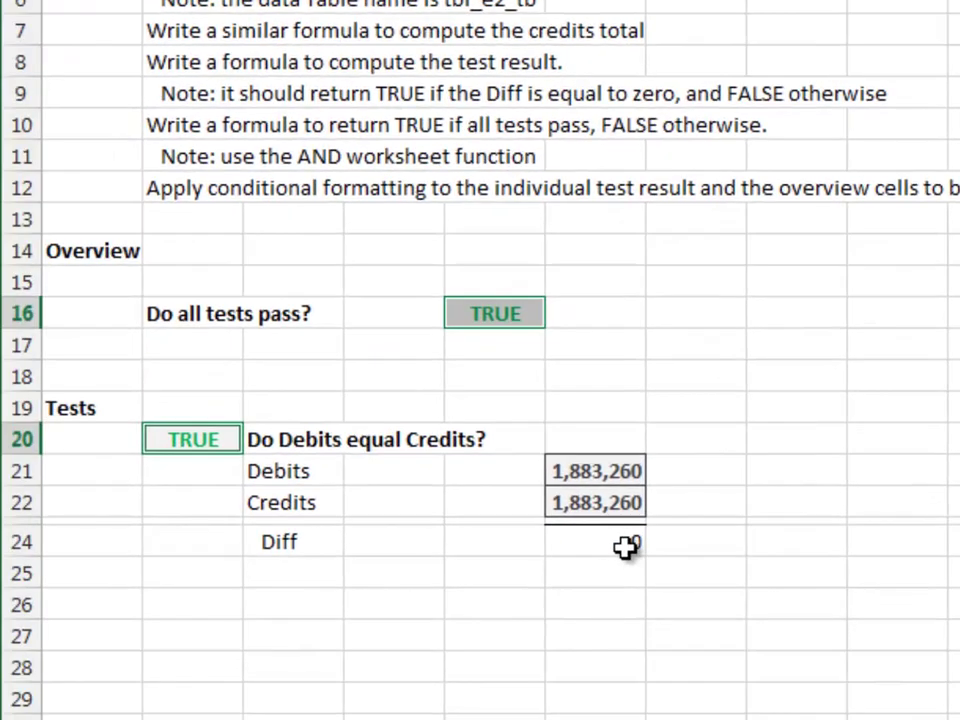
left_click(398, 566)
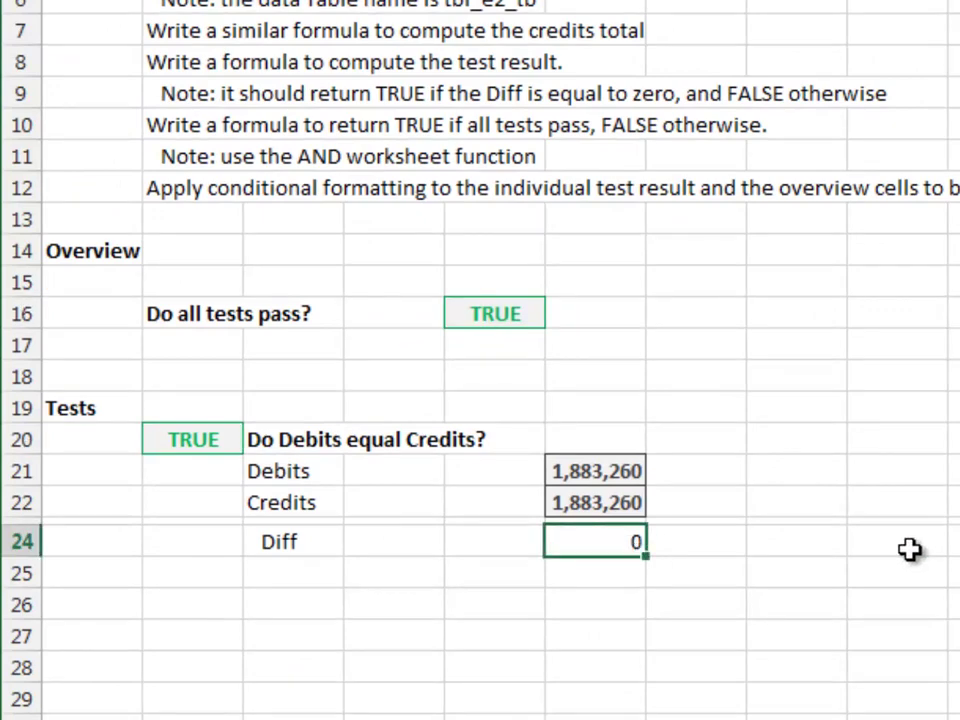
Enter 1 as Diff so the tests fail in red, then undo it back to 0
key("Return")
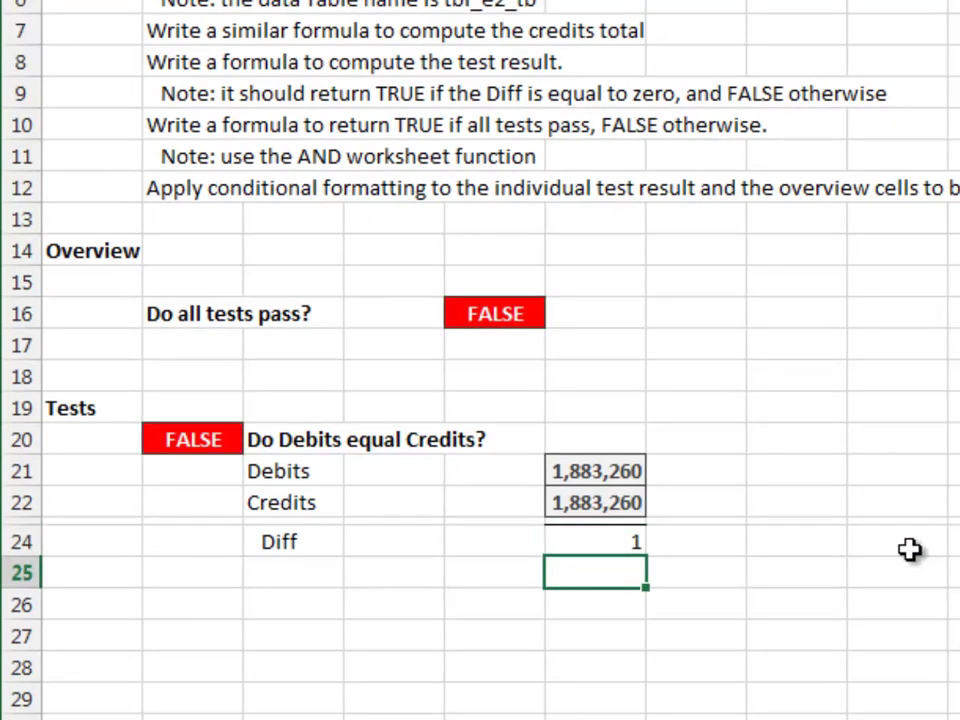
key("ctrl+z")
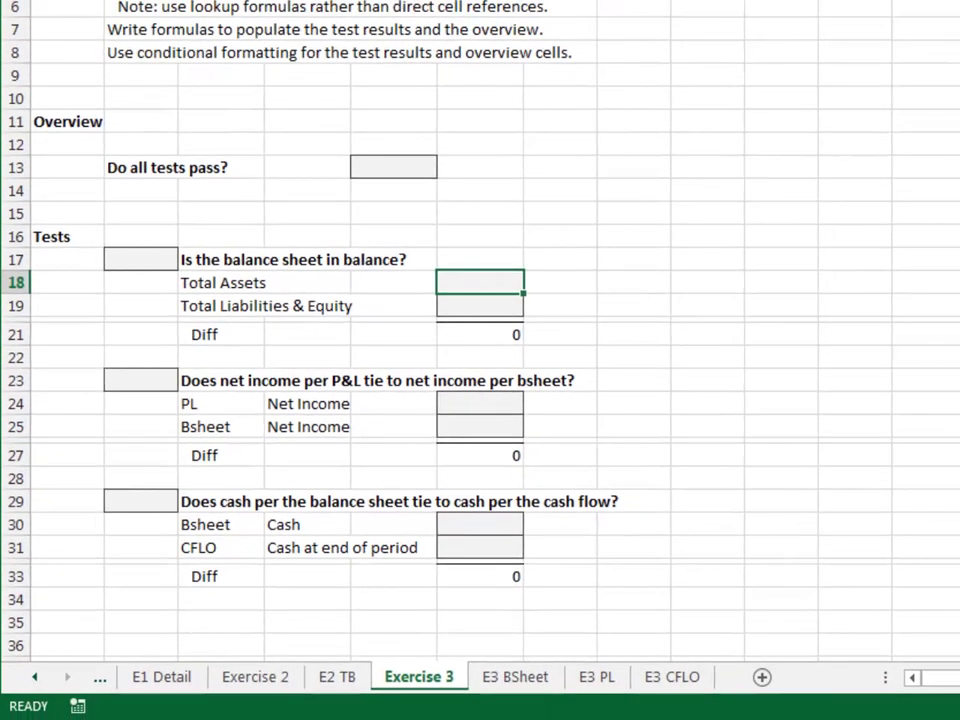
key("ctrl+Page_Down")
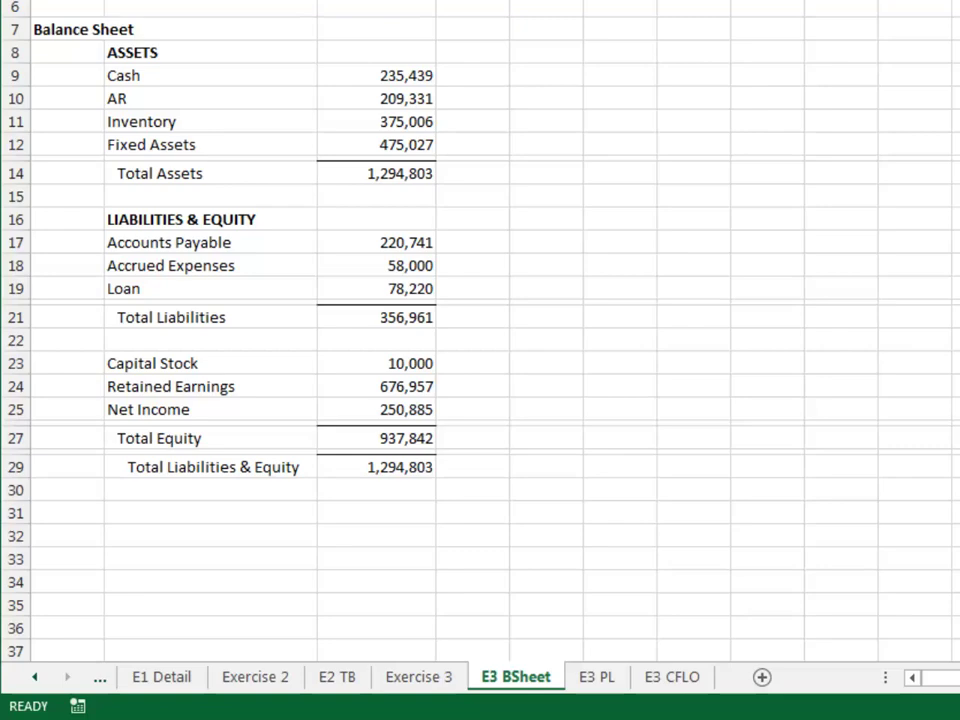
key("ctrl+Page_Down")
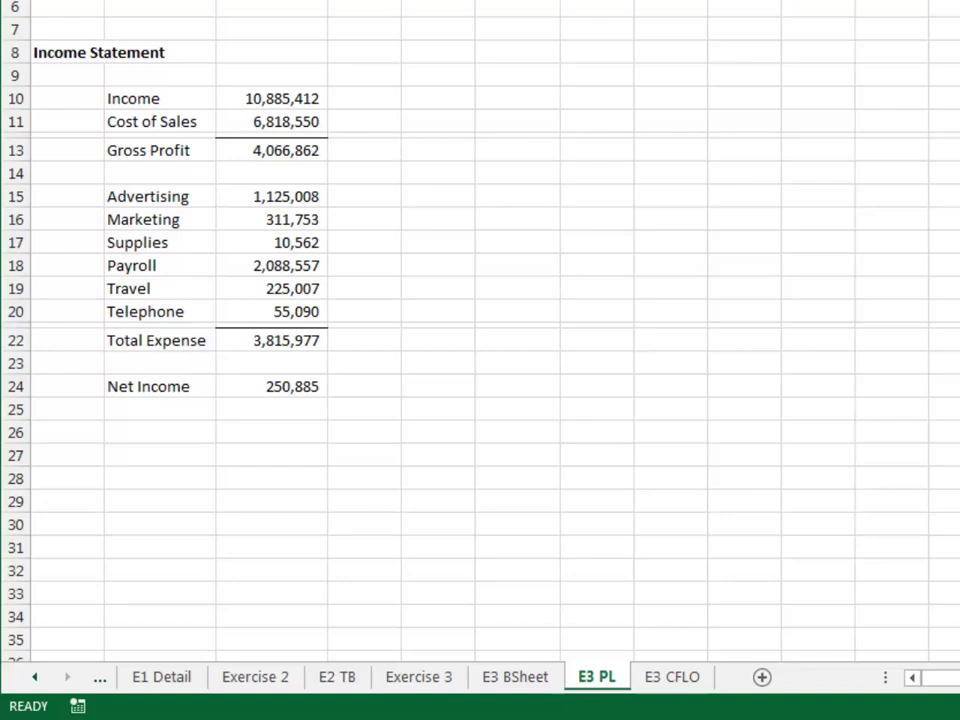
key("ctrl+Page_Down")
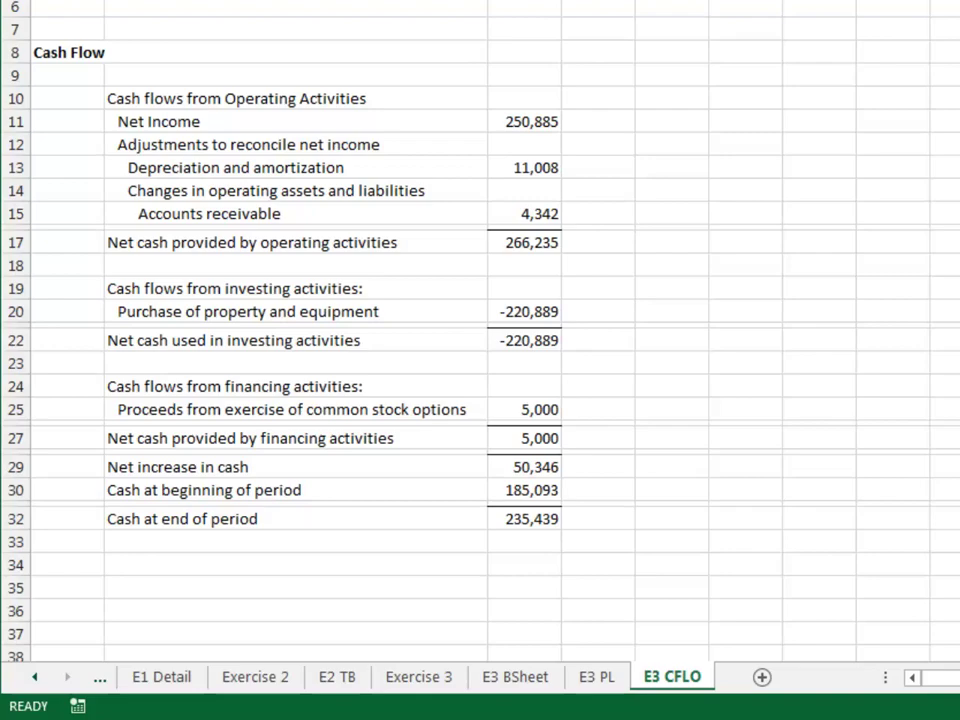
key("ctrl+Page_Up")
key("ctrl+Page_Up")
key("ctrl+Page_Up")
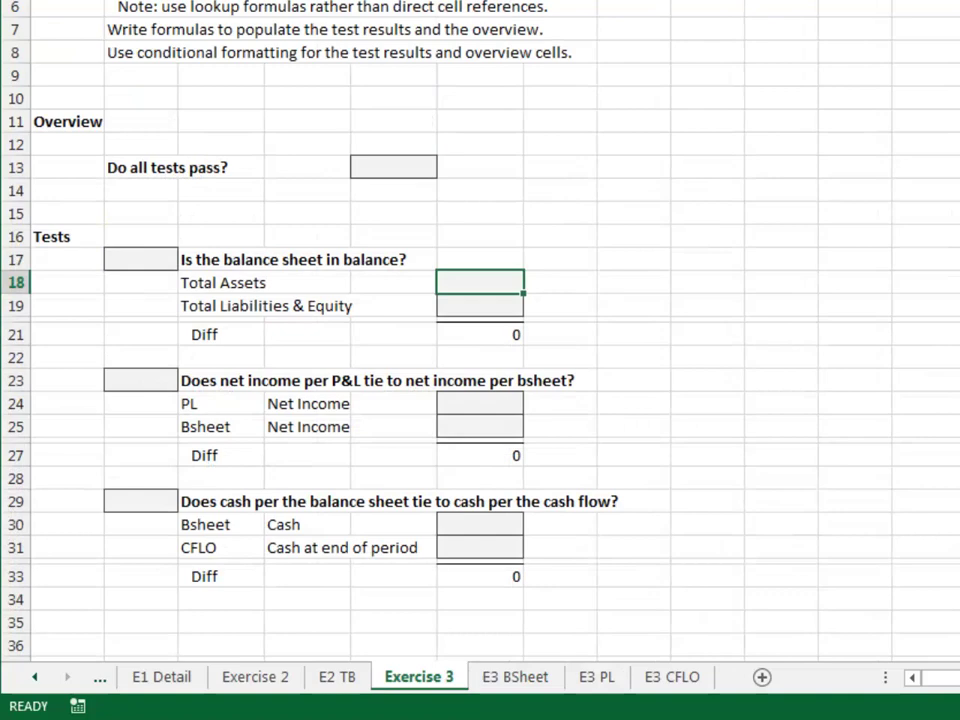
In E18, look up Total Assets in 'E3 BSheet'!B:D, returning column 3
type("=")
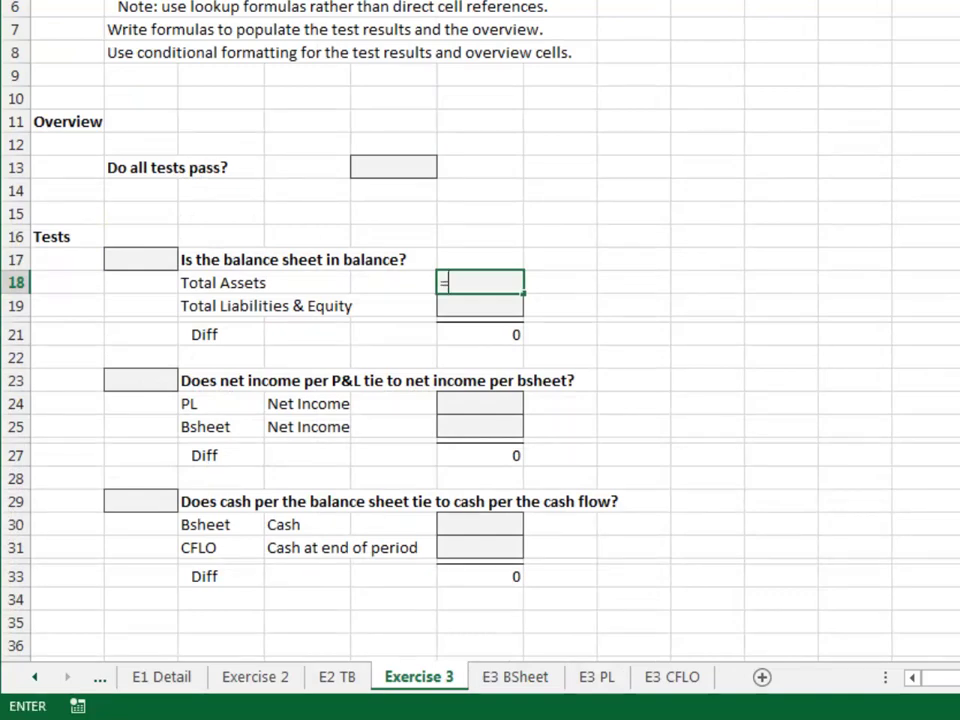
type("VLOOKUP(")
key("Left")
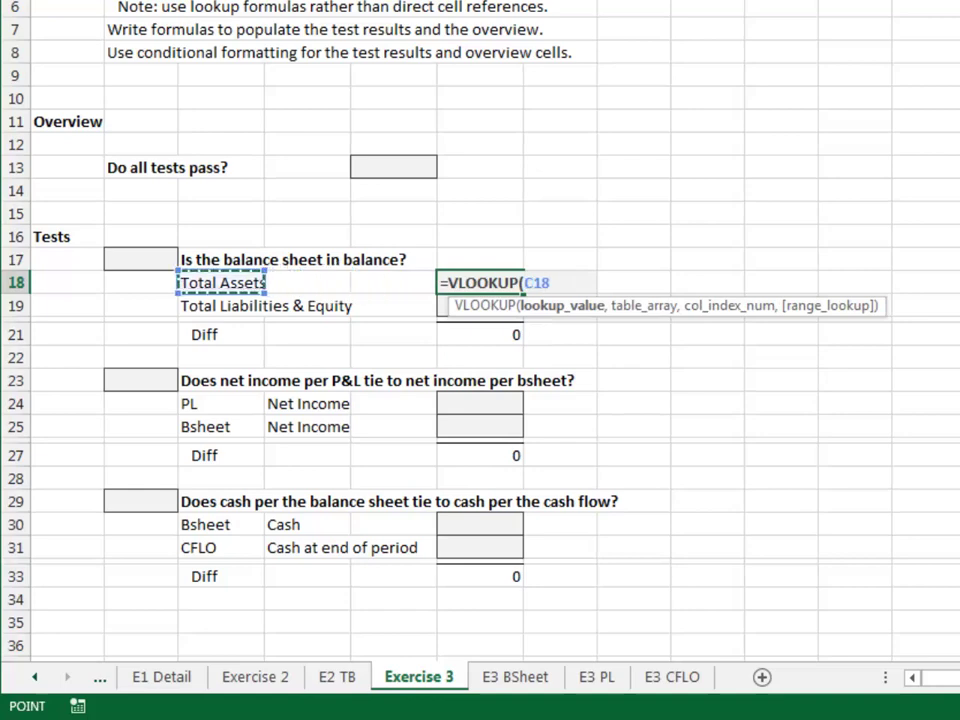
type(",")
key("ctrl+Page_Down")
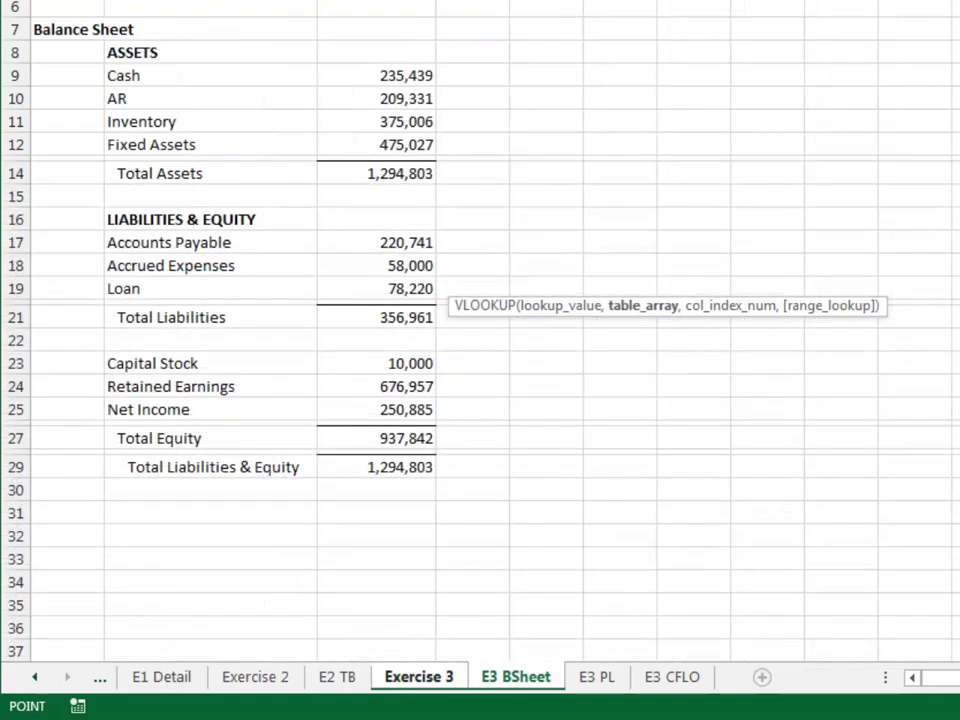
key("ctrl+space")
key("shift+Right")
key("shift+Right")
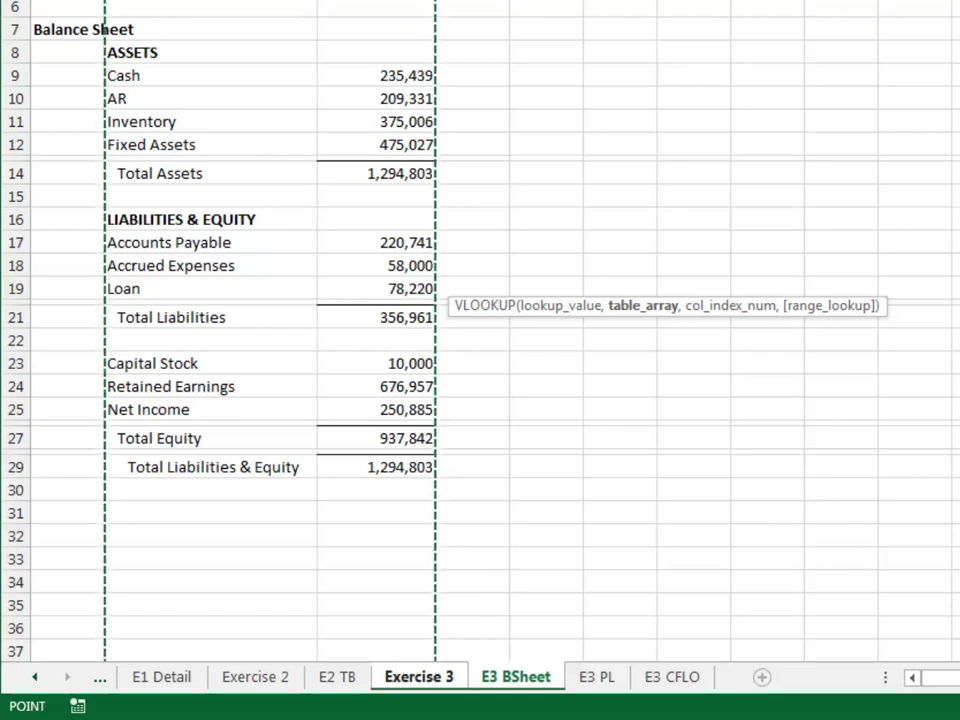
type(",")
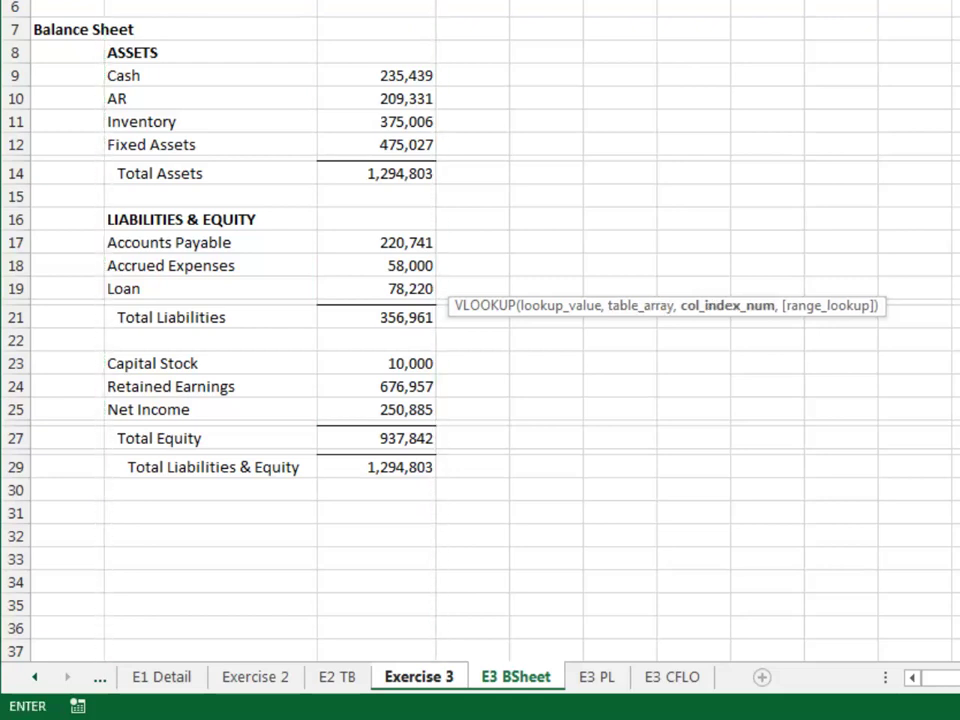
type("3,")
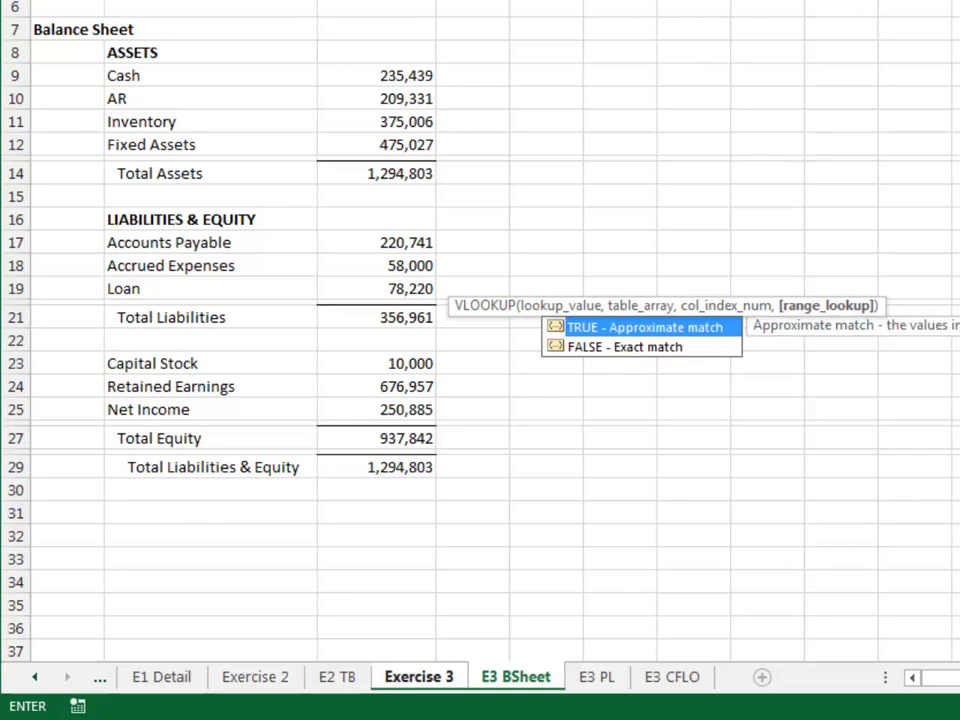
key("Escape")
key("Escape")
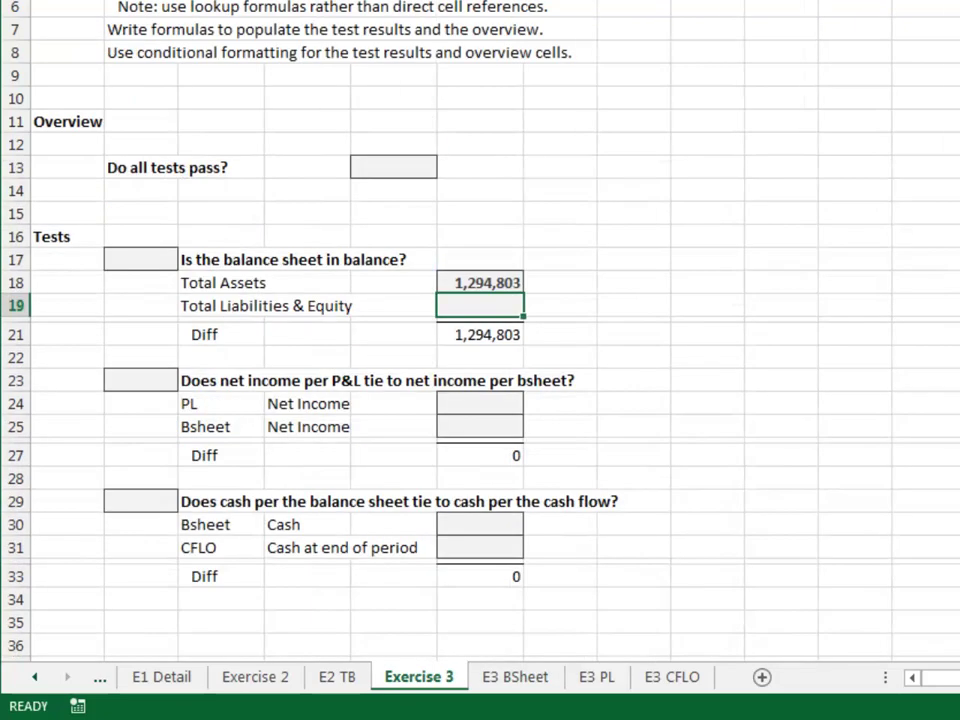
Fill the lookup down to Total Liabilities & Equity and check the copied formula
key("shift+Up")
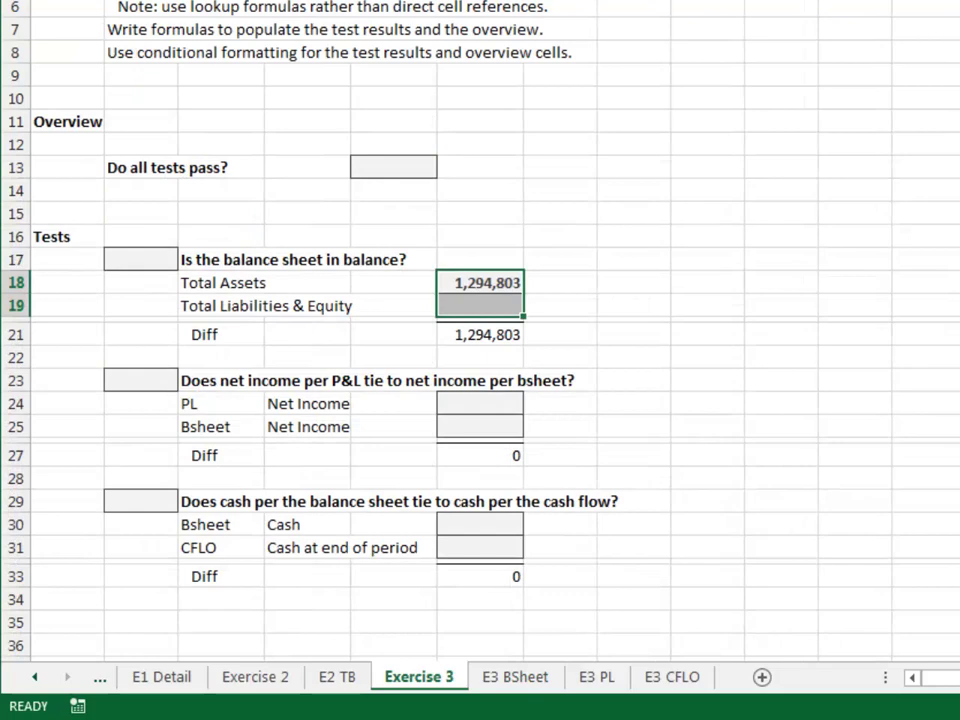
key("ctrl+d")
key("ctrl+c")
key("shift+Down")
key("F2")
key("Escape")
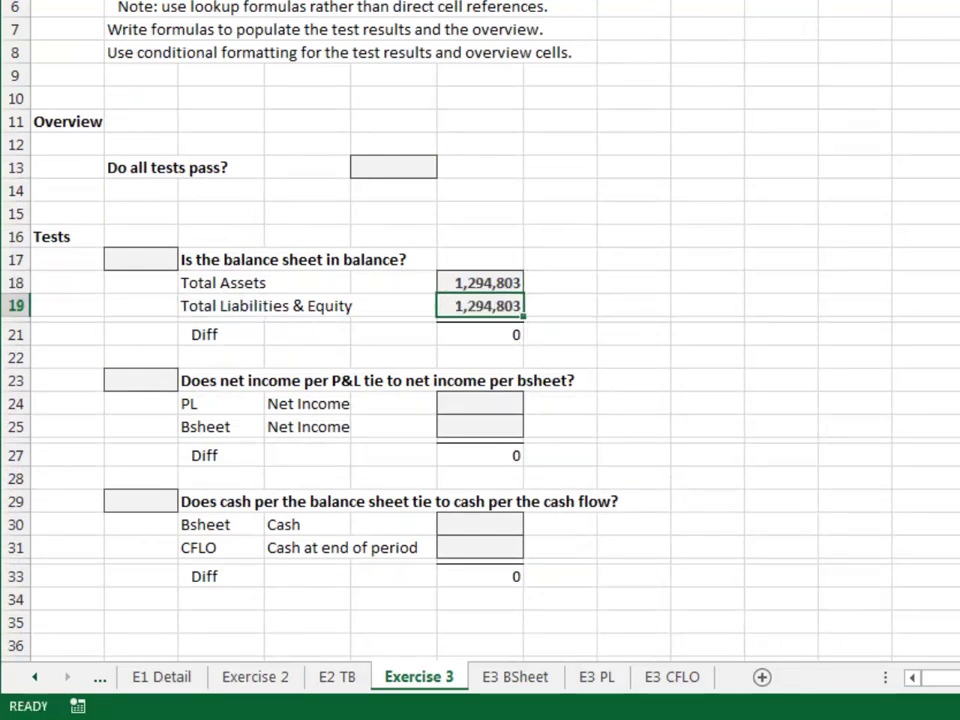
key("Left")
key("Left")
key("Left")
key("Up")
key("Up")
Set the balance test in B17 to =F21=0
type("=")
key("Right")
key("Right")
key("Right")
key("Right")
key("Down")
key("Down")
key("Down")
type("=")
key("Return")
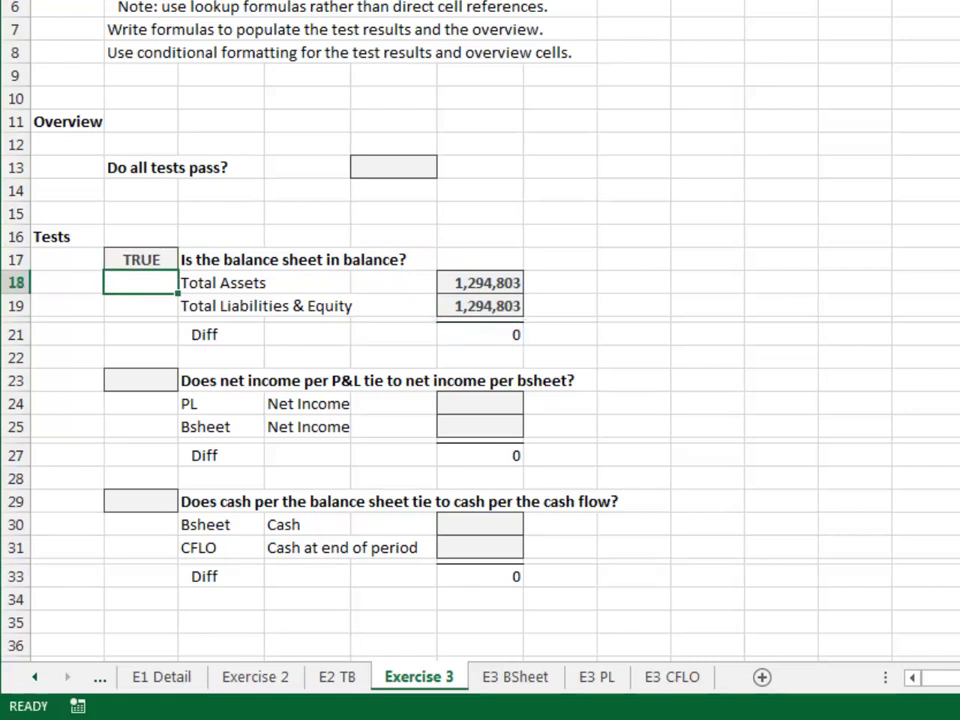
key("Down")
key("Down")
key("Down")
key("Down")
key("Down")
key("Right")
key("Right")
key("Right")
key("Right")
In E24, look up Net Income in 'E3 PL'!B:C, returning column 2
type("=VLOOKUP(")
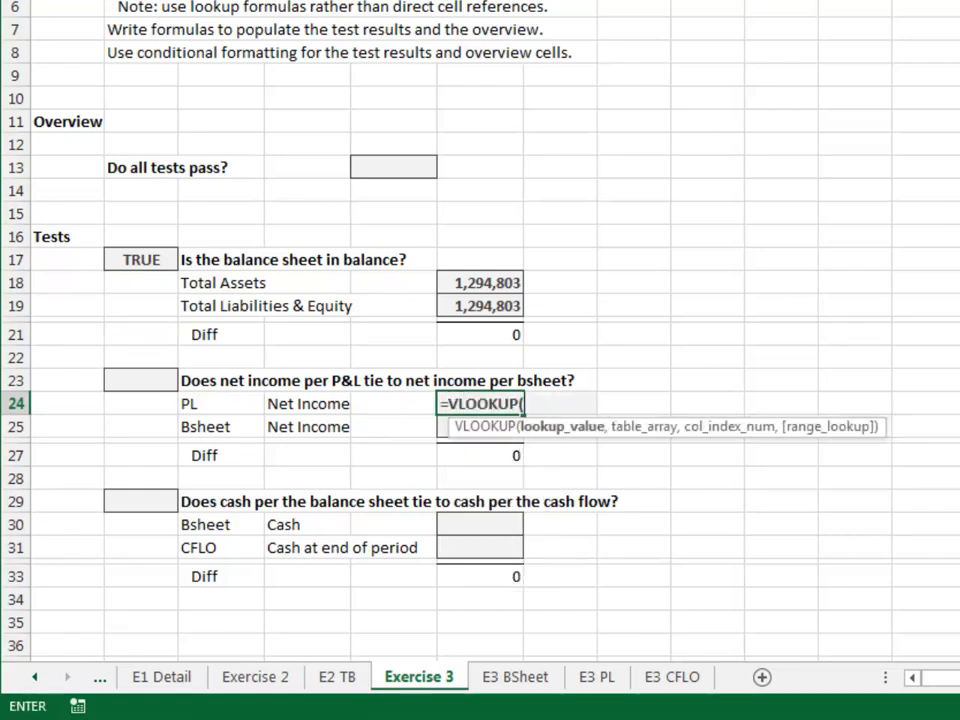
key("Left")
key("Left")
type(",")
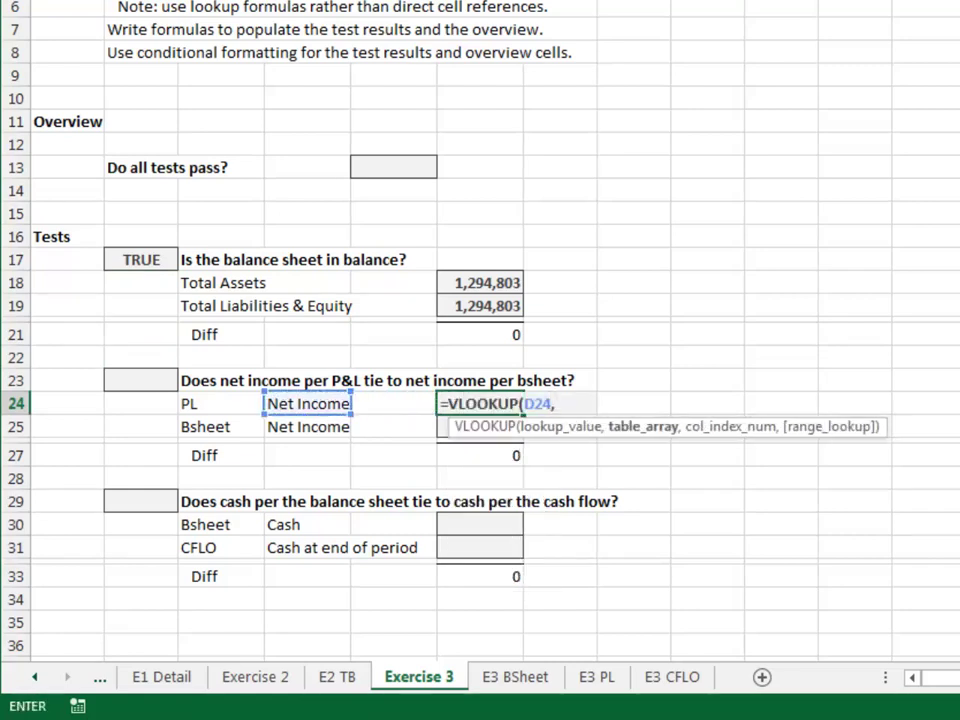
key("ctrl+Page_Down")
key("ctrl+Page_Down")
key("ctrl+space")
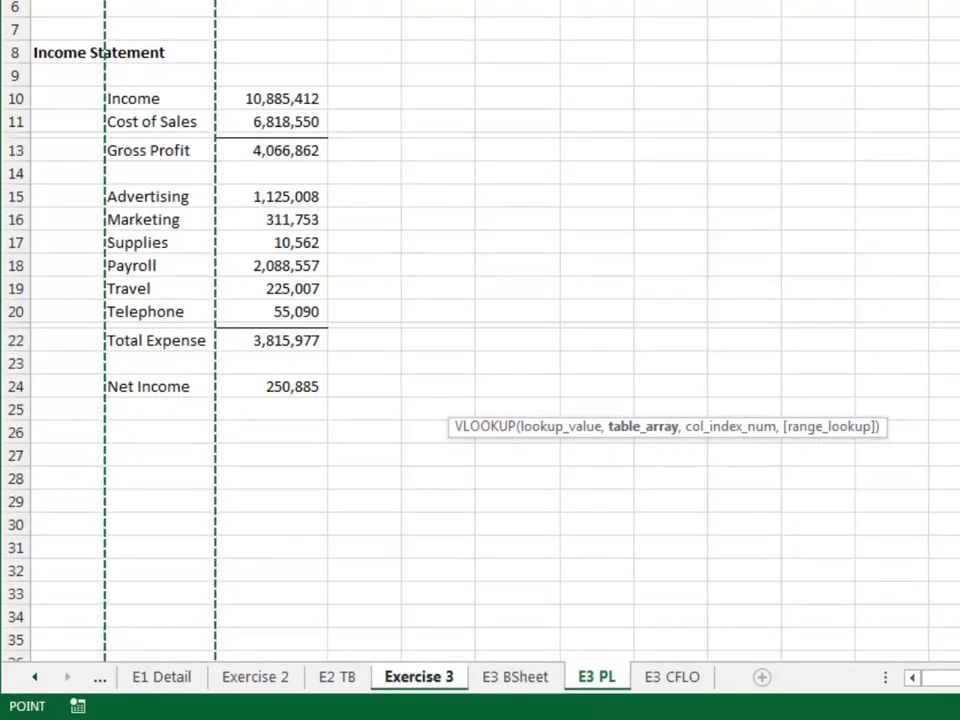
key("shift+Right")
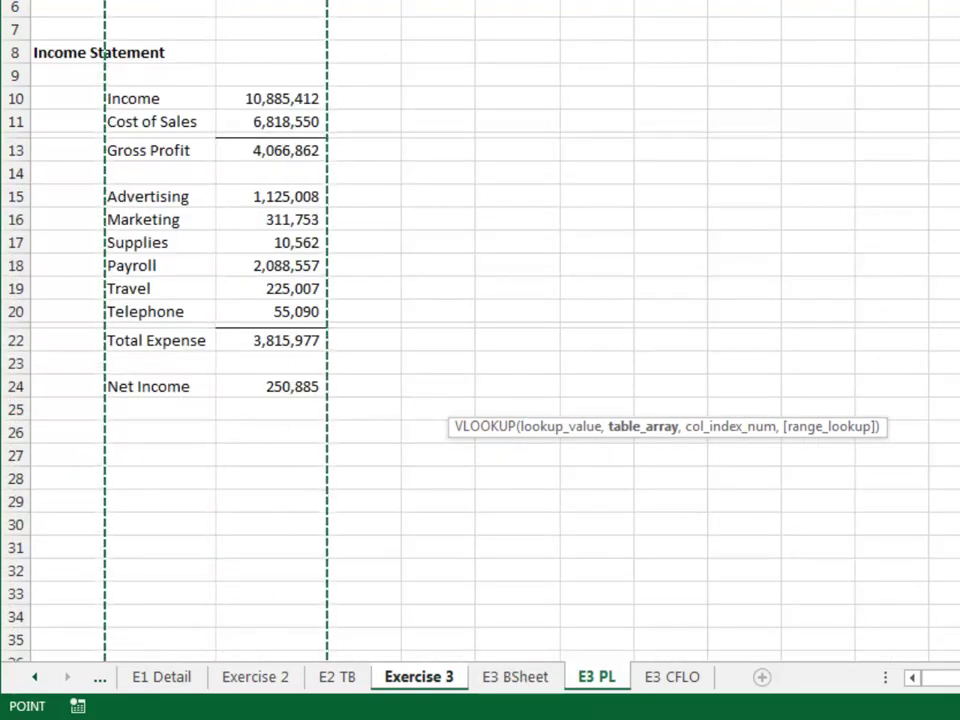
type(",")
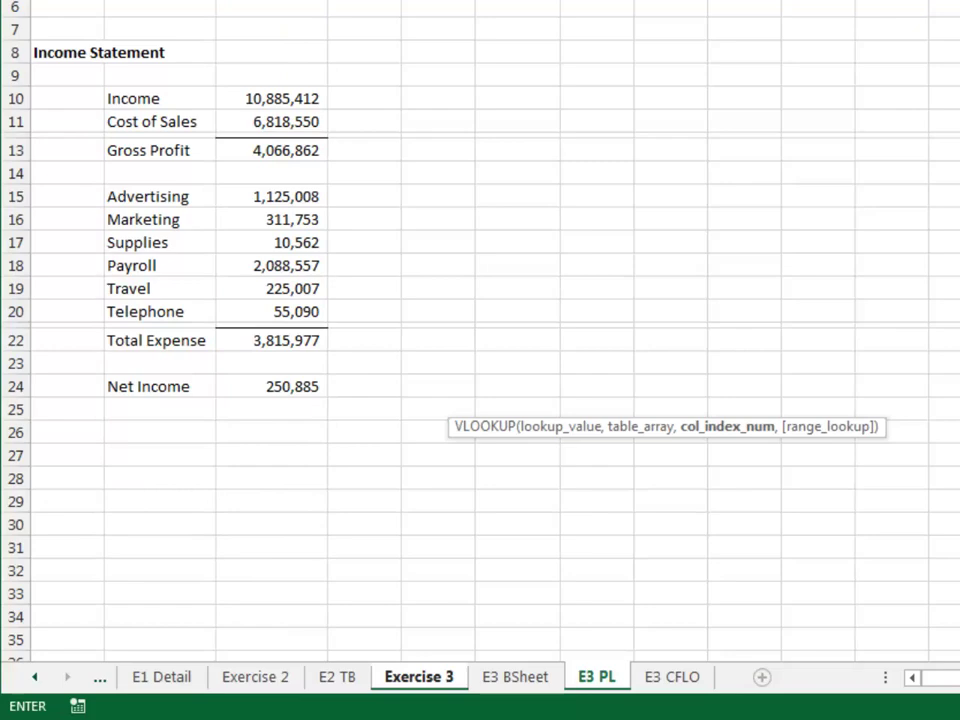
type("2,0)")
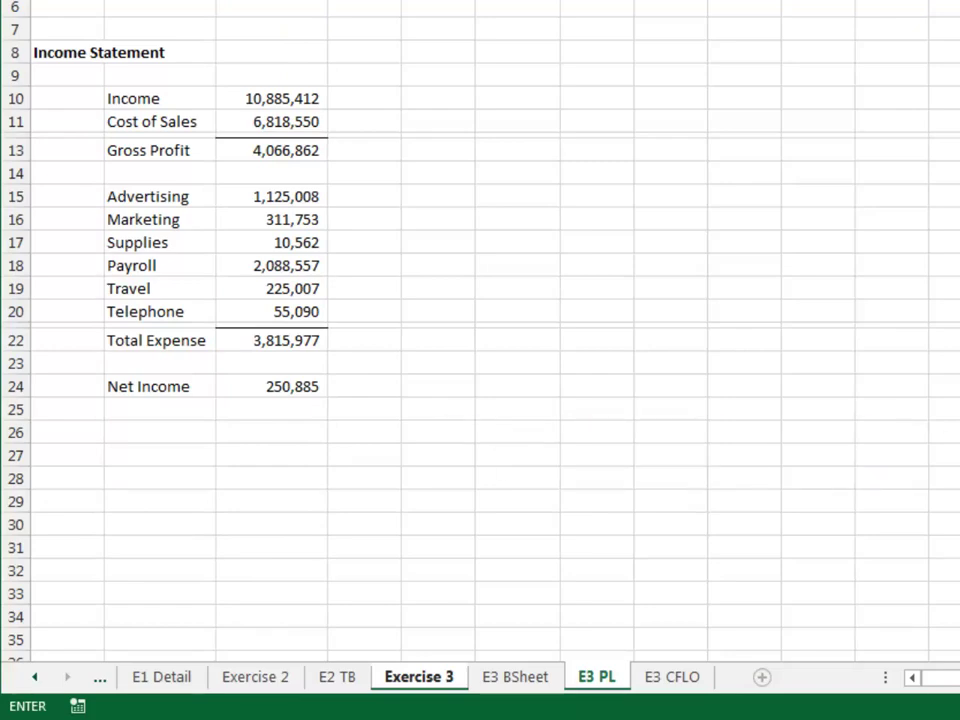
key("Return")
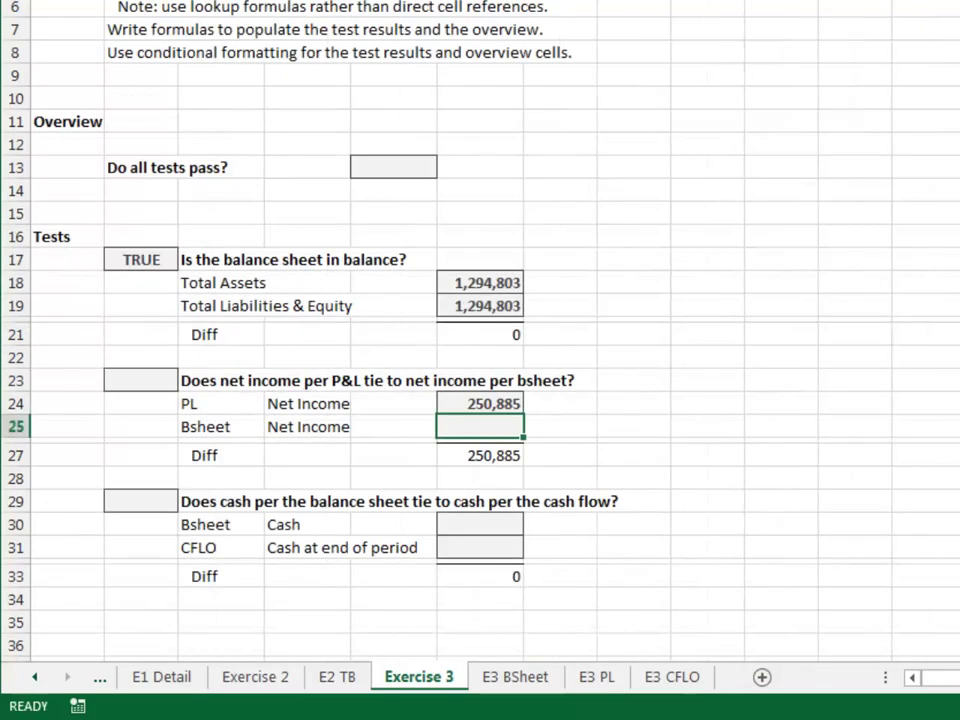
In E25, look up Net Income in 'E3 BSheet'!B:C, returning column 2
type("=vlookup(")
key("Left")
type(",")
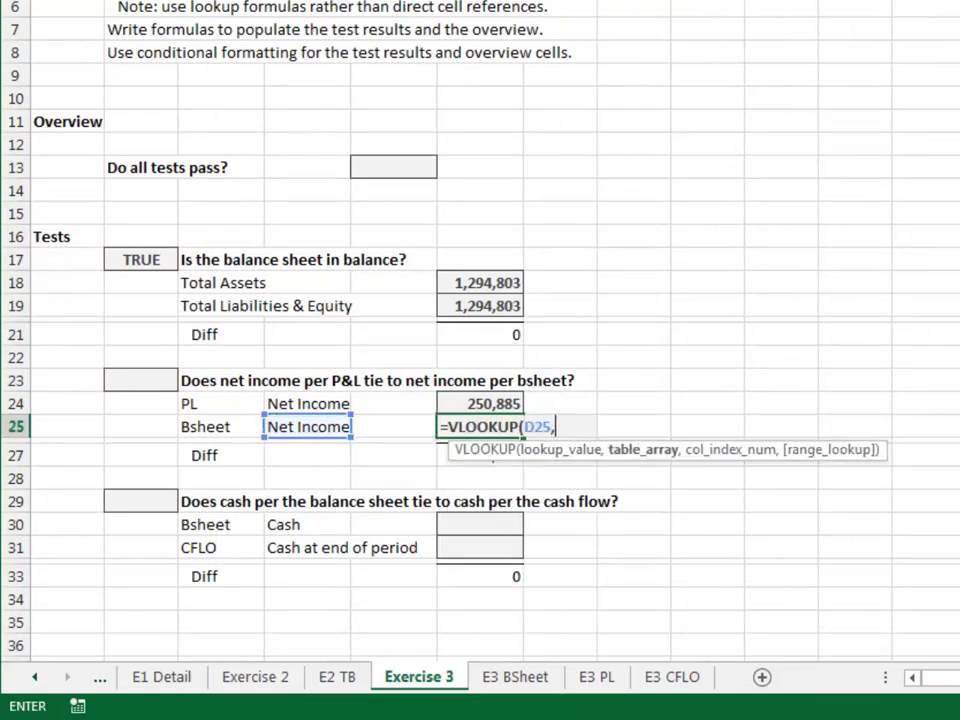
key("ctrl+Page_Down")
key("ctrl+space")
key("shift+Right")
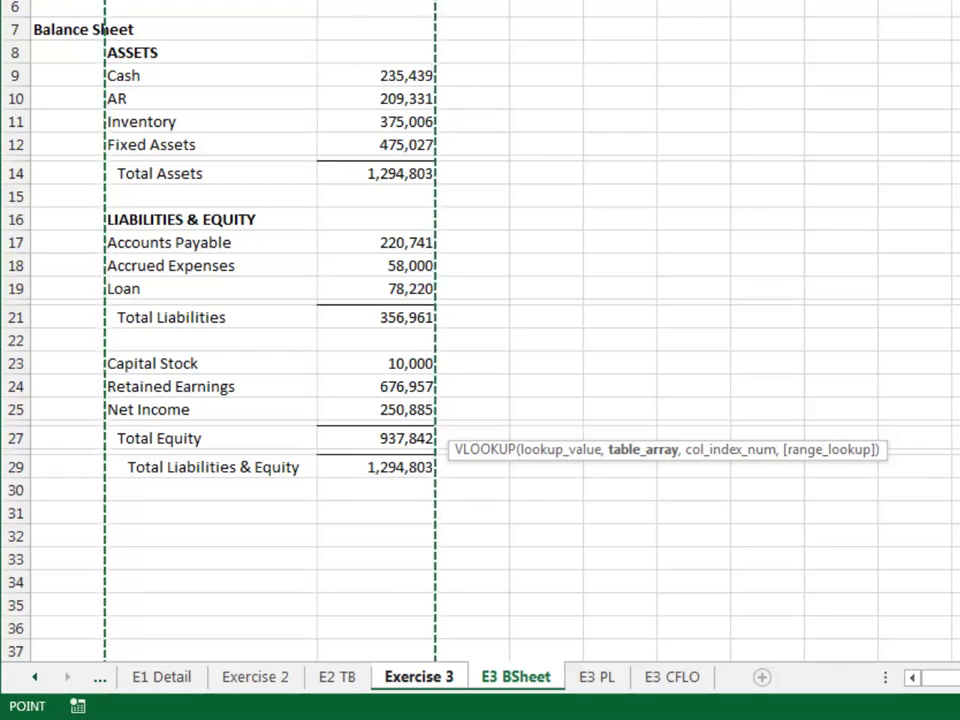
type(",")
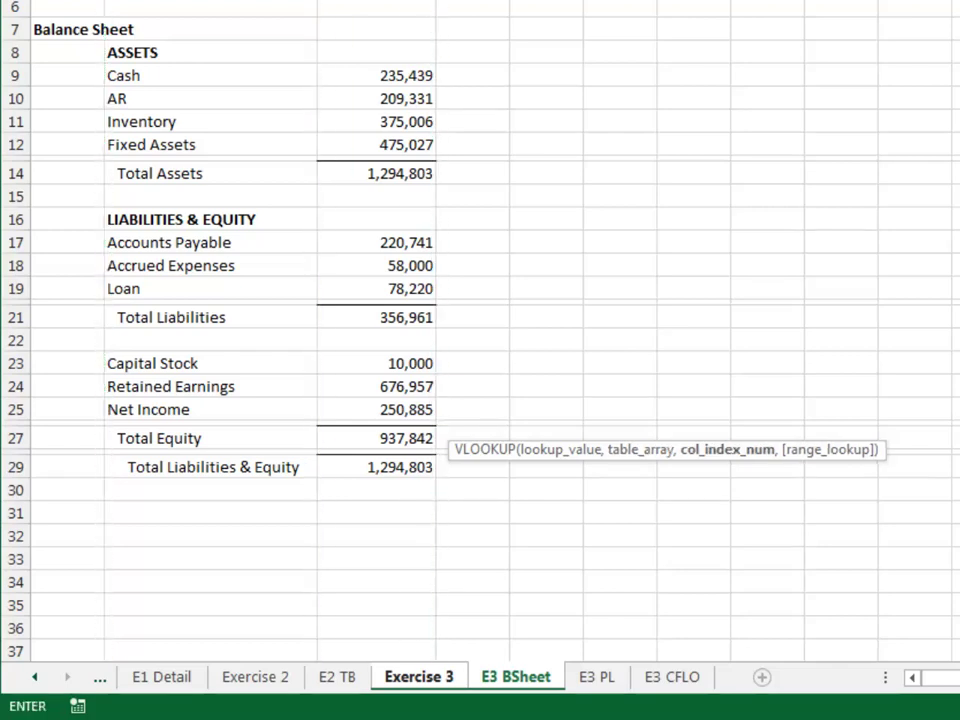
type("2,")
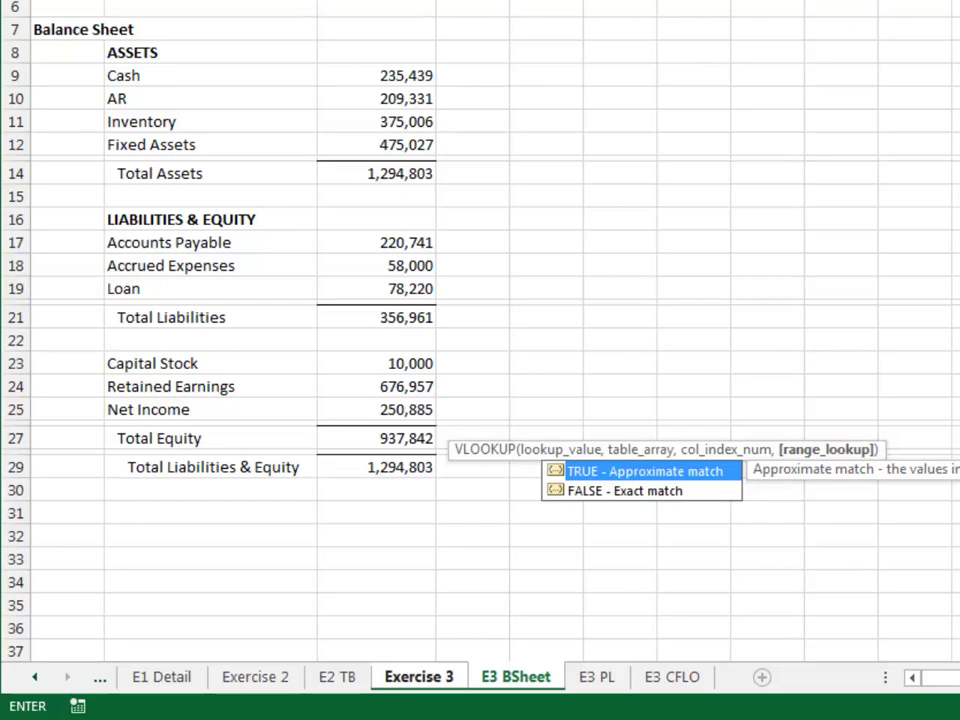
type("0")
key("Return")
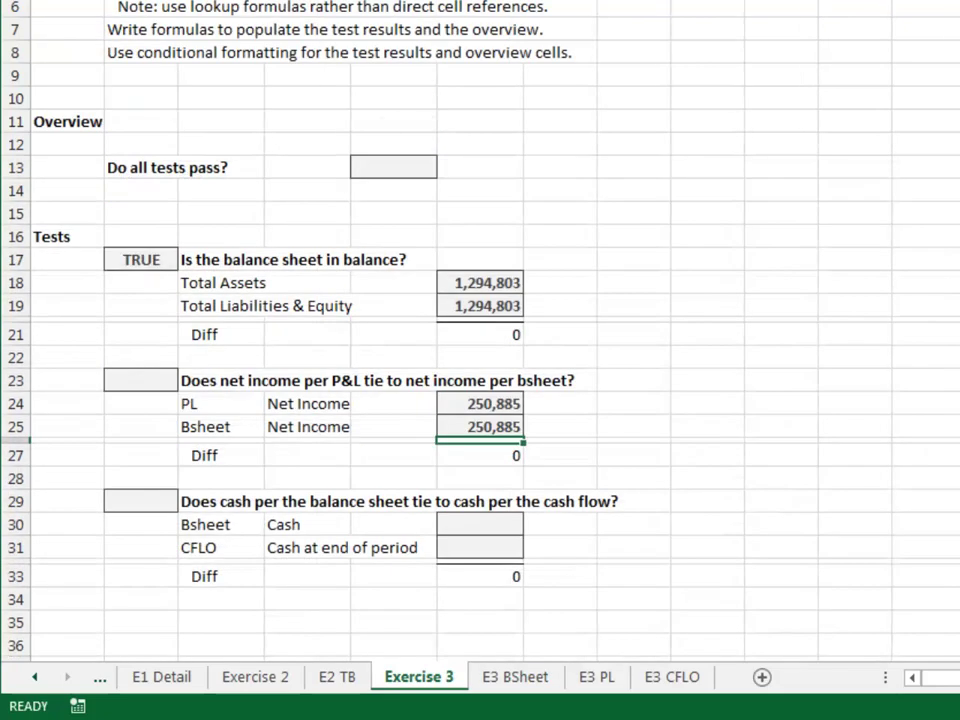
Set the net income test in B23 to =F27=0
key("Left")
key("Left")
key("Left")
key("Up")
key("Up")
key("Up")
type("=")
key("Right")
key("Right")
key("Right")
key("Right")
key("Down")
key("Down")
key("Down")
type("=")
key("Return")
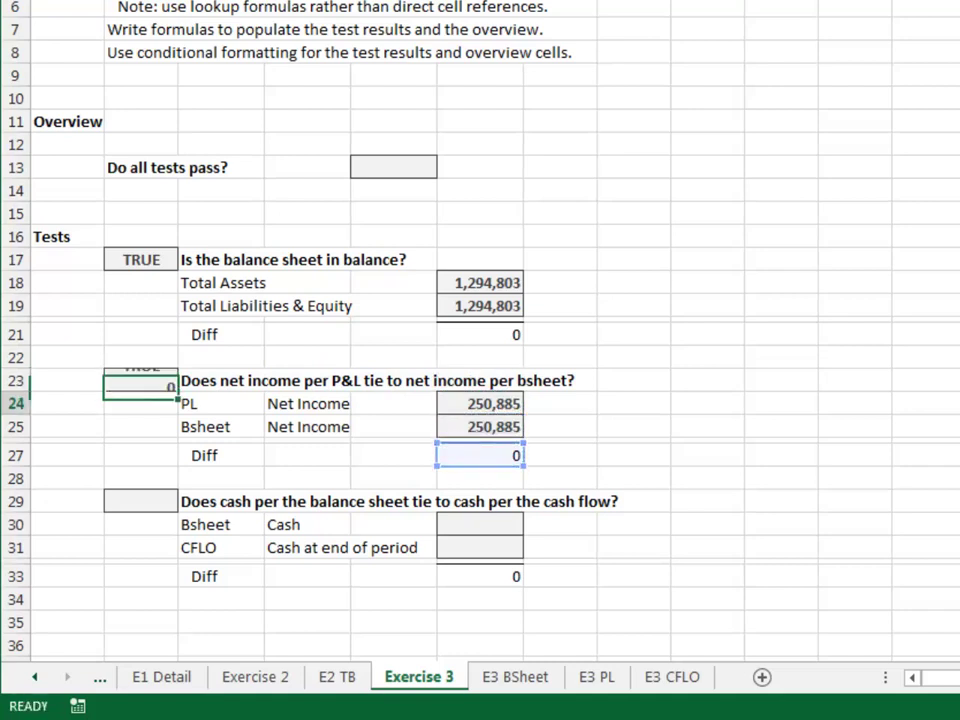
key("Down")
key("Down")
key("Down")
key("Down")
In F30, look up Cash in 'E3 BSheet'!B:C, returning column 2
key("Right")
key("Right")
key("Right")
key("Right")
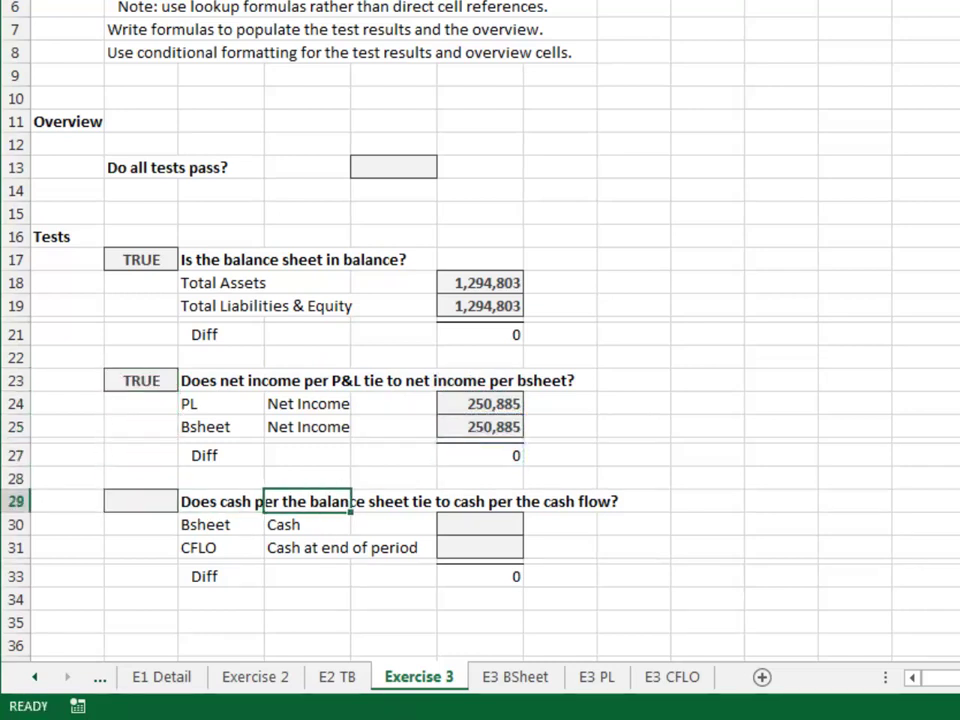
key("Down")
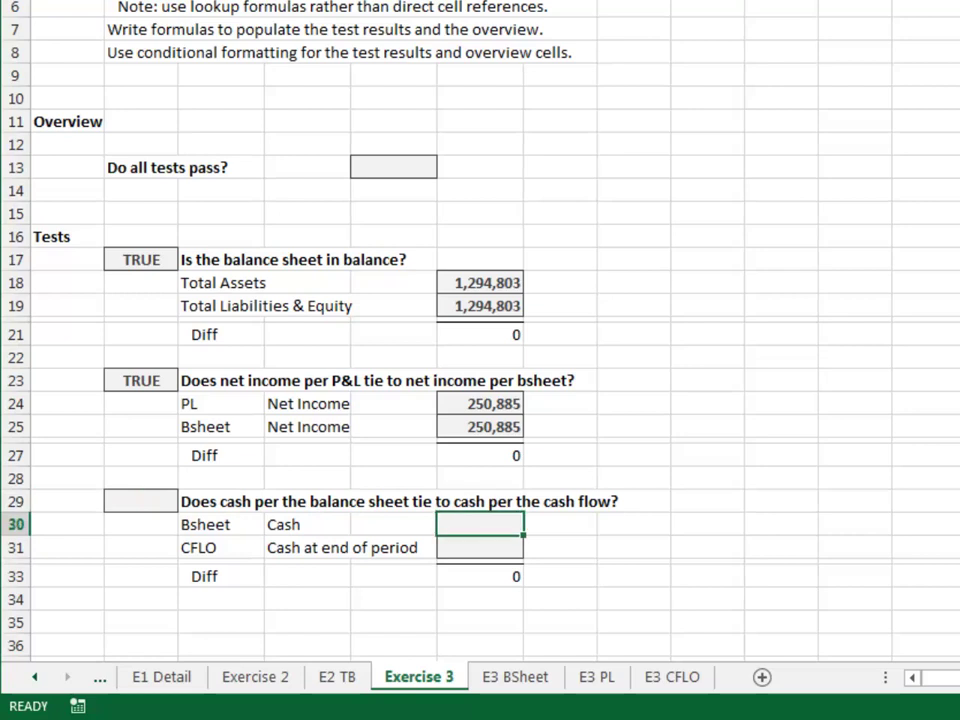
type("=vl")
key("Tab")
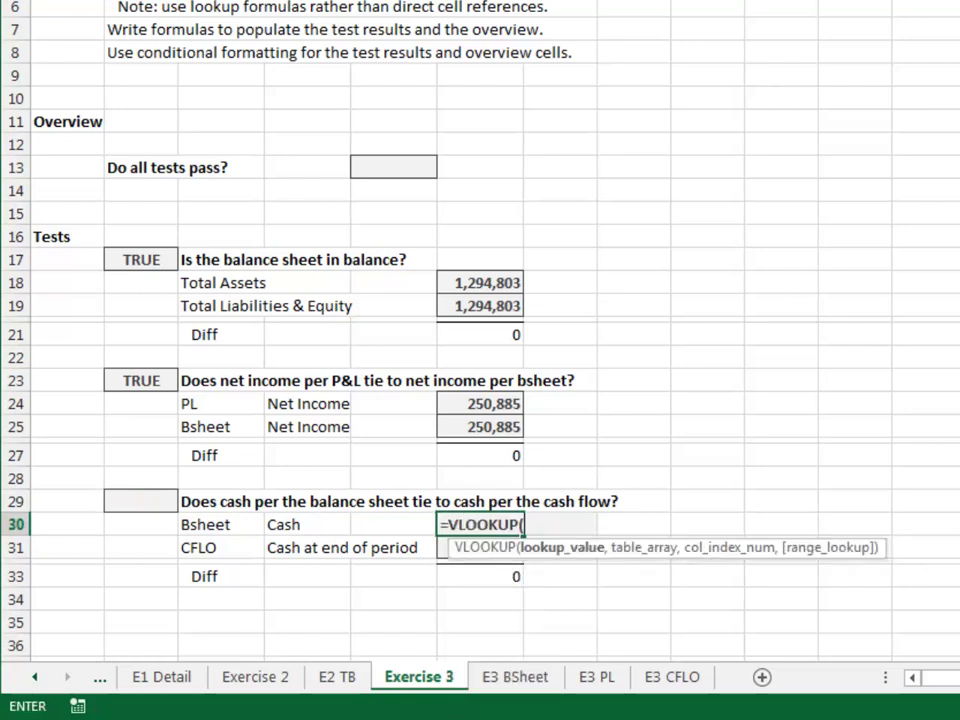
key("Left")
key("Left")
type(",")
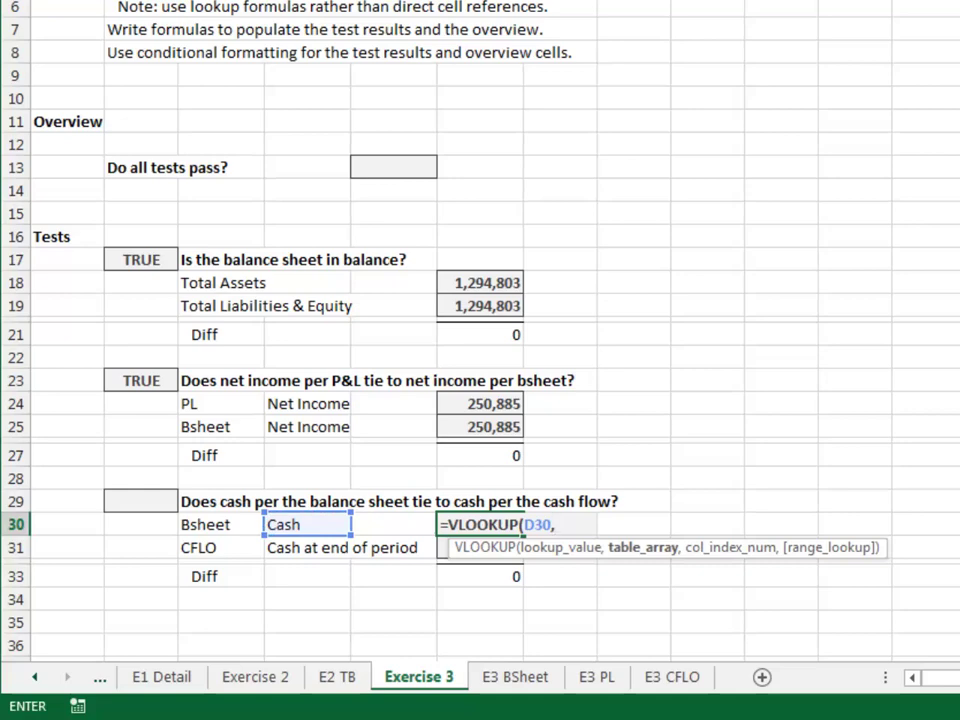
key("ctrl+Page_Down")
key("ctrl+space")
key("shift+Right")
type(",")
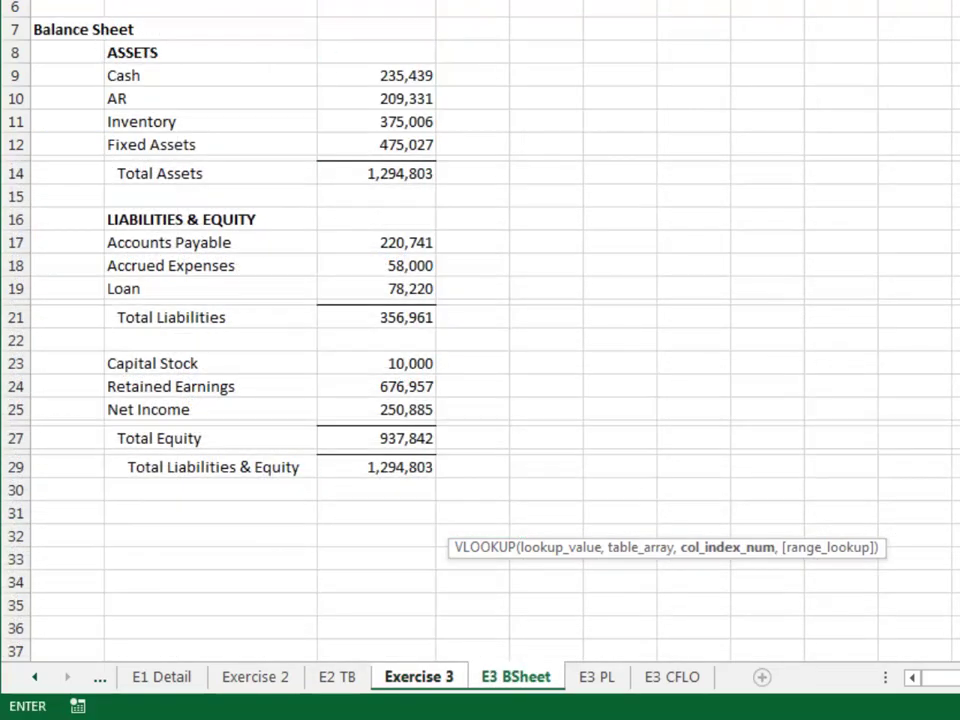
type("2,")
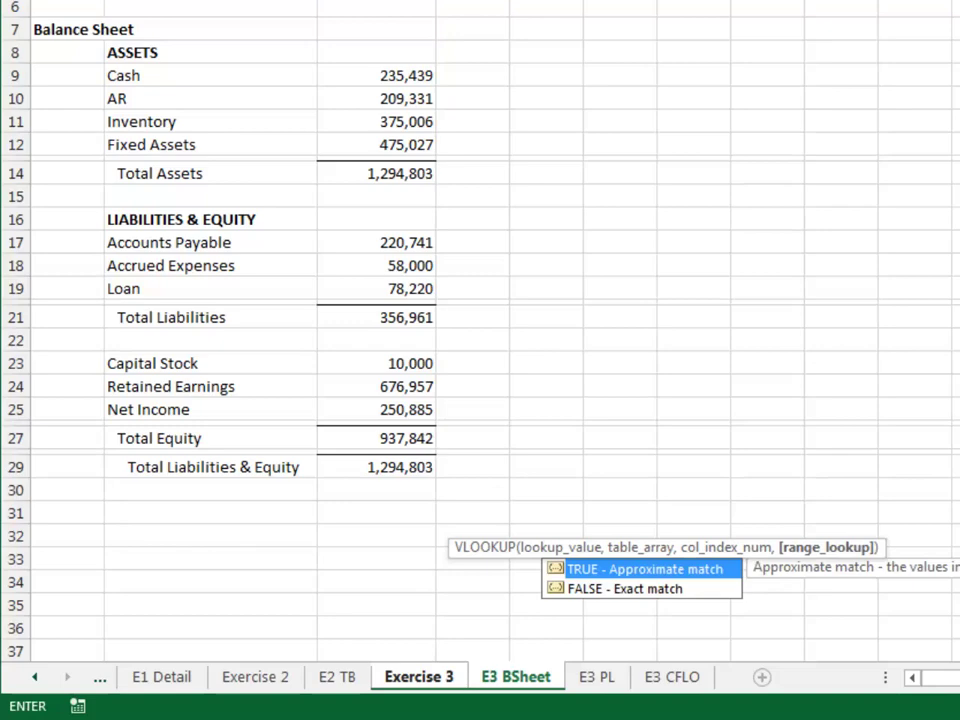
type("0)")
key("Return")
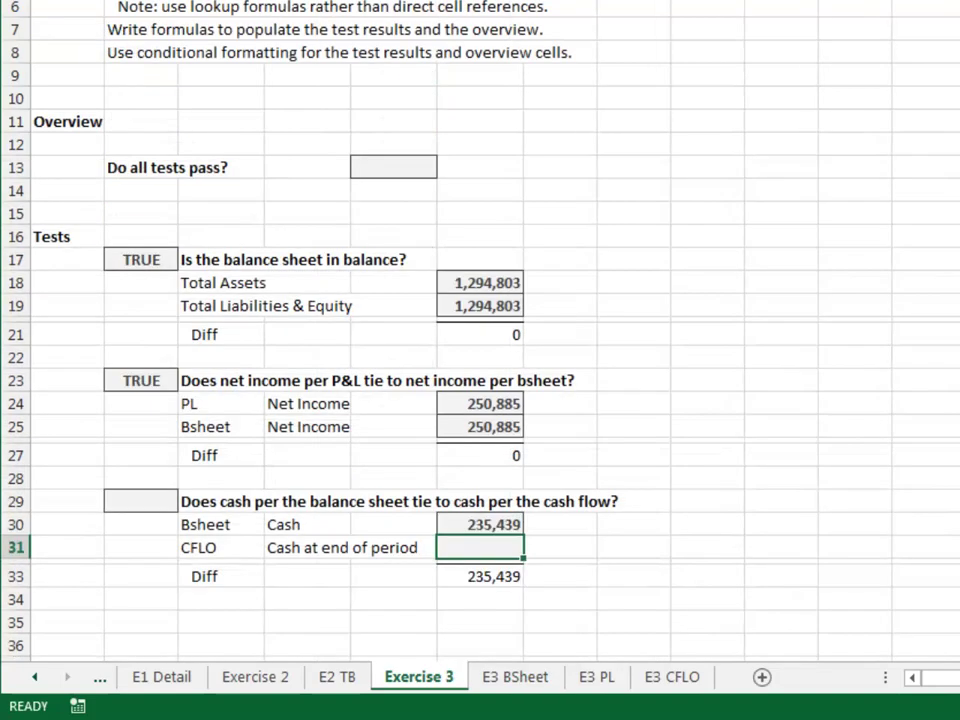
In F31, look up Cash at end of period in 'E3 CFLO'!B:C, returning column 2
type("=vlookup(")
left_click(350, 547)
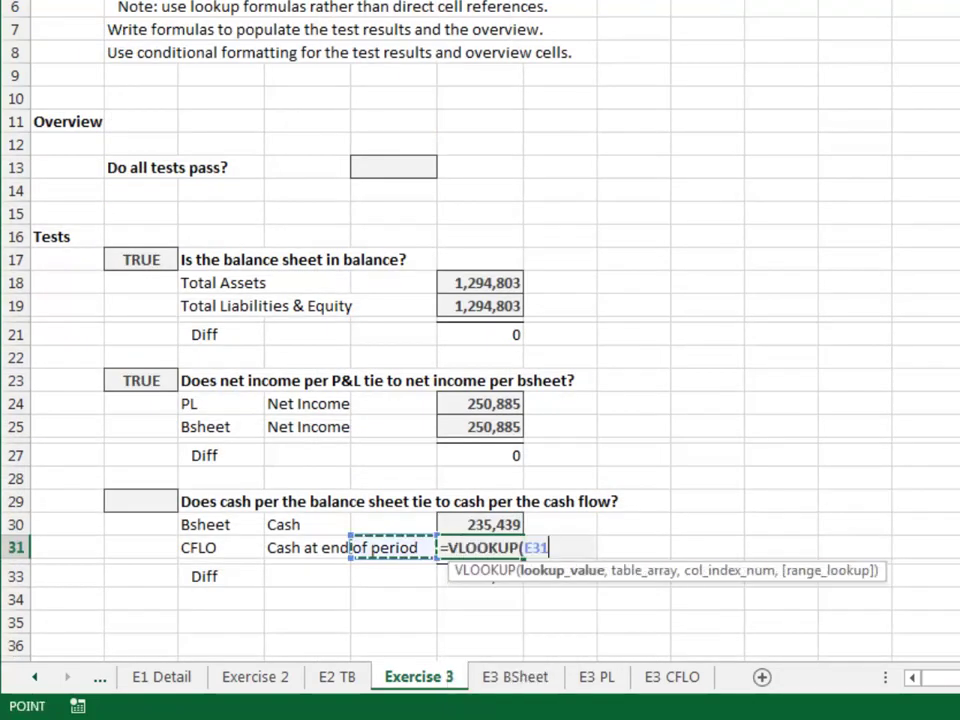
type(",")
key("ctrl+Page_Down")
key("ctrl+Page_Down")
key("ctrl+Page_Down")
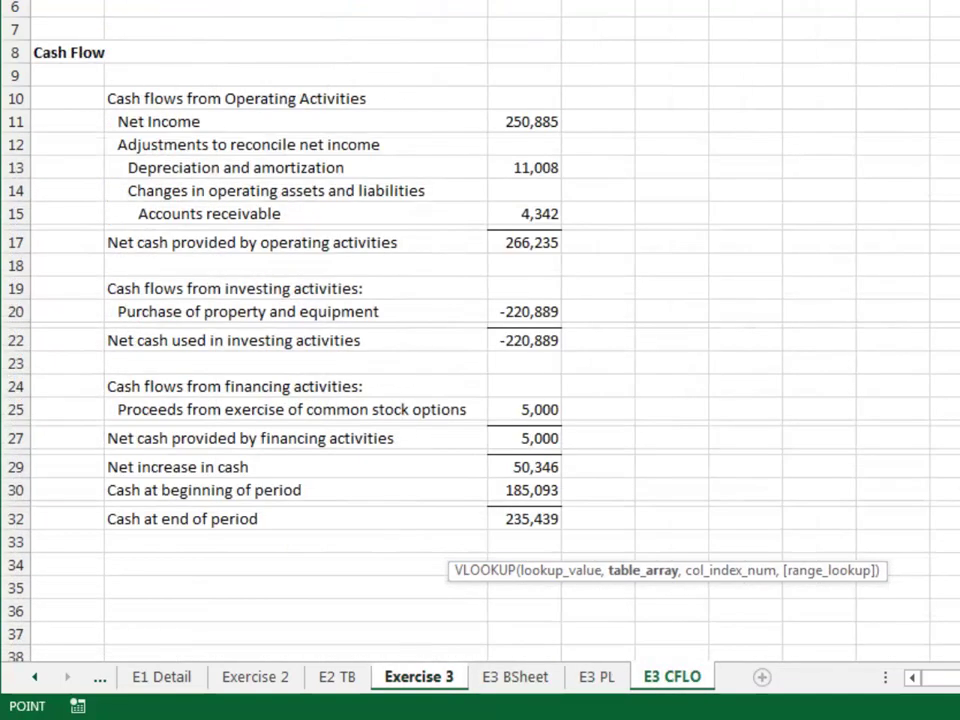
key("ctrl+space")
key("shift+Right")
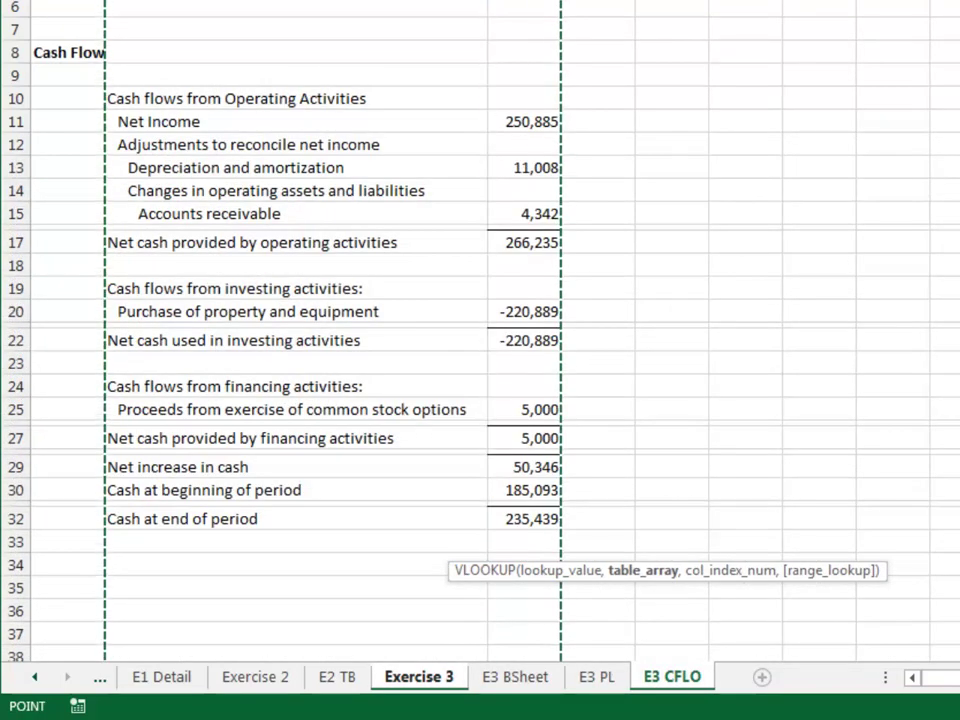
type(",")
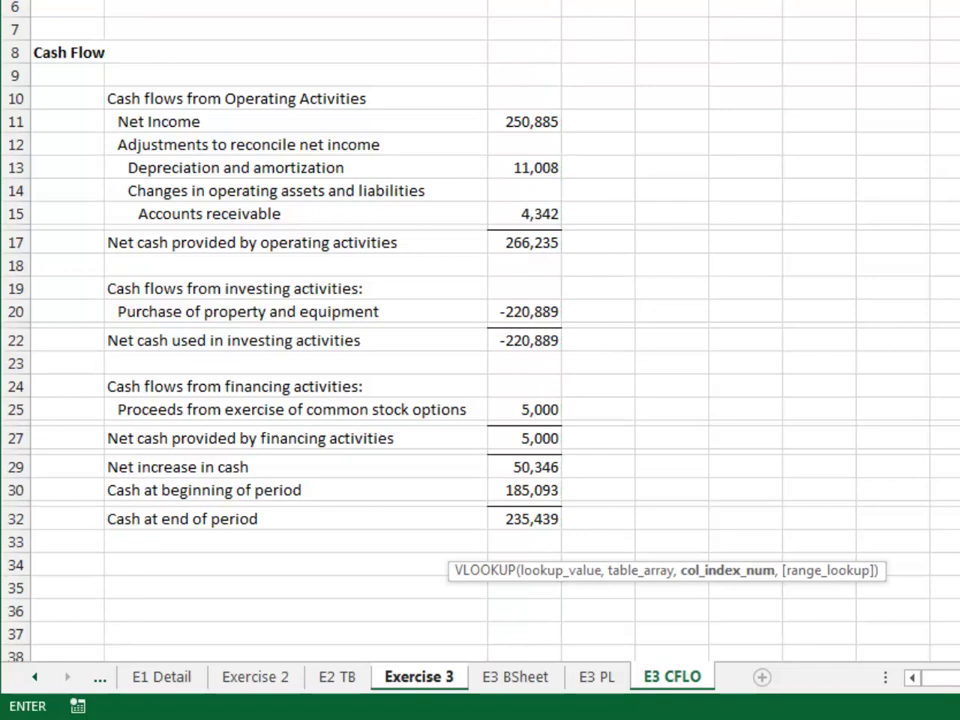
type("2,")
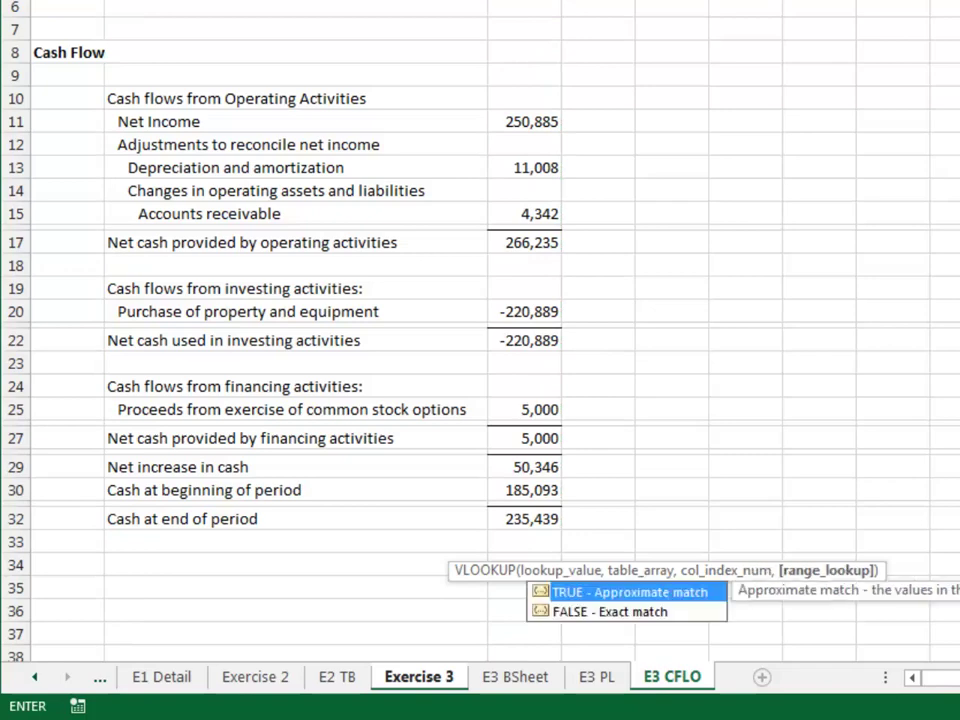
type("0")
key("Return")
Set the cash test in B29 to =F33=0
key("Down")
key("Down")
key("Left")
key("Left")
key("Left")
key("Up")
key("Up")
key("Up")
key("Up")
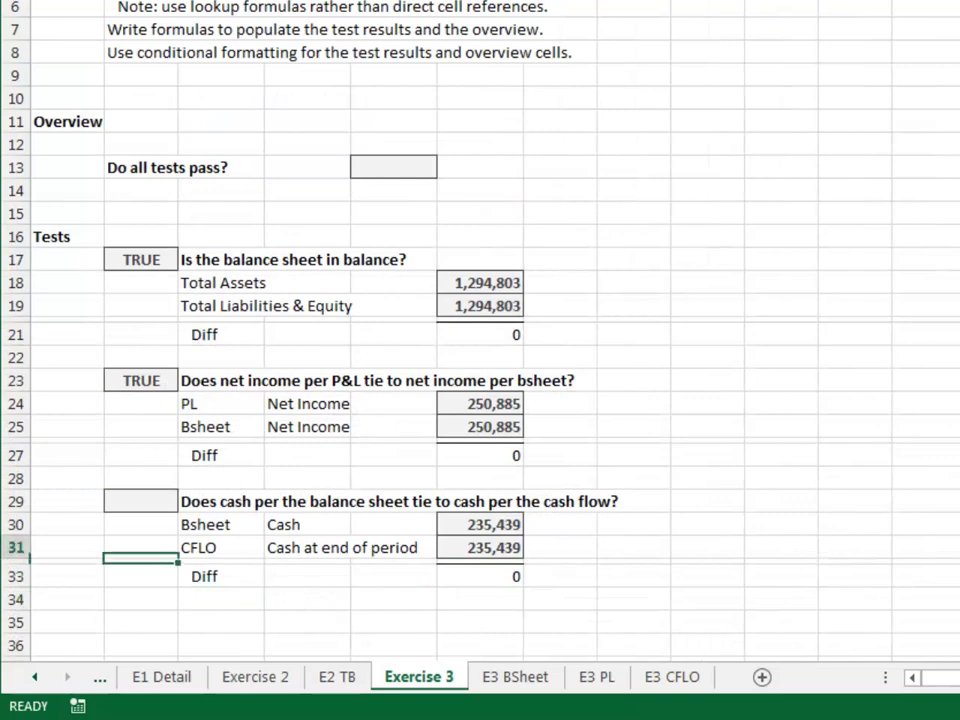
type("=")
key("Right")
key("Right")
key("Right")
key("Right")
key("Down")
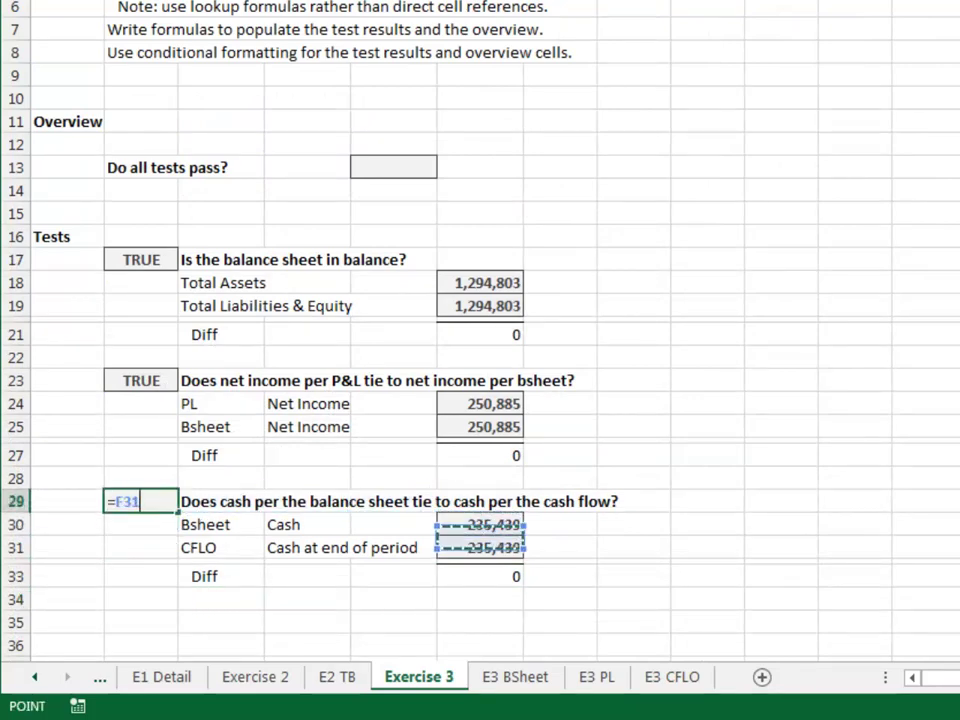
key("Down")
key("Down")
type("=0")
key("Return")
key("Up")
key("Right")
key("Right")
key("Right")
Set the overview in E13 to =AND(B:B), then select the three test result cells
key("Up")
key("Up")
key("Up")
key("Up")
key("Up")
key("Up")
key("Up")
key("Up")
key("Up")
key("Up")
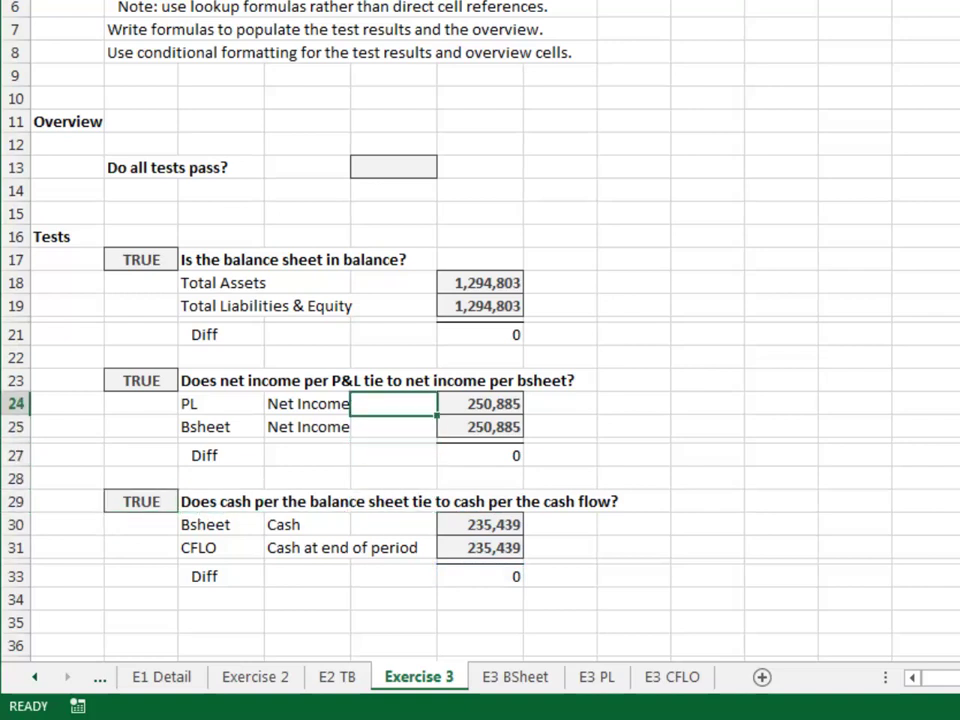
key("Up")
key("Up")
key("Up")
key("Up")
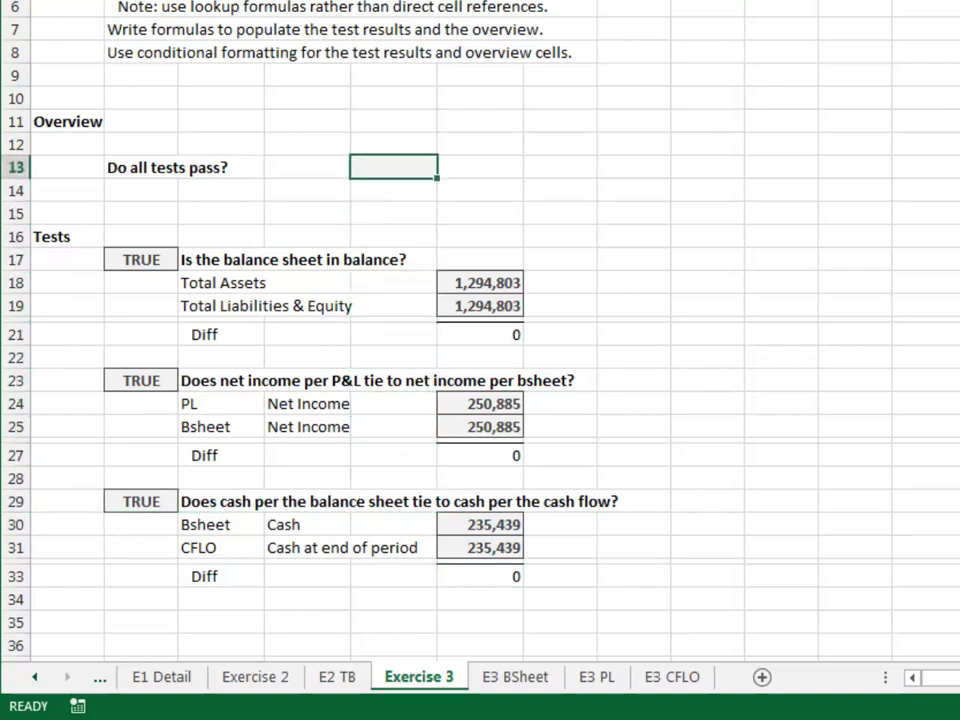
type("=and(")
key("Left")
key("Left")
key("Left")
key("ctrl+space")
key("Return")
key("Up")
left_click(147, 263)
left_click(141, 381, "ctrl")
left_click(141, 507, "ctrl")
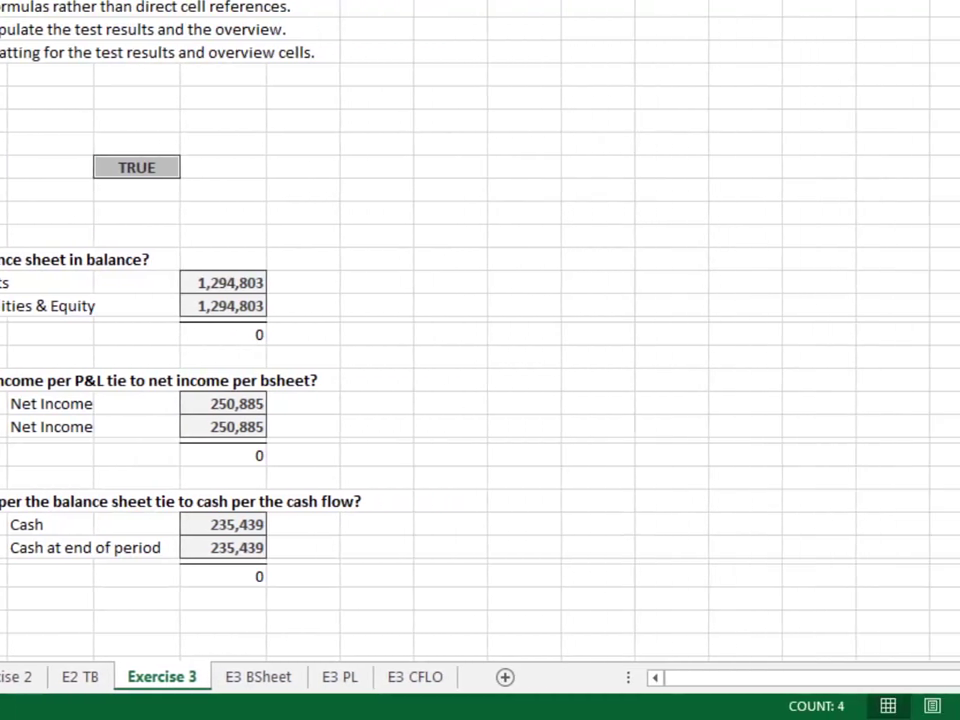
Create a new conditional formatting rule for Cell Value equal to TRUE
key("alt+h")
key("l")
key("r")
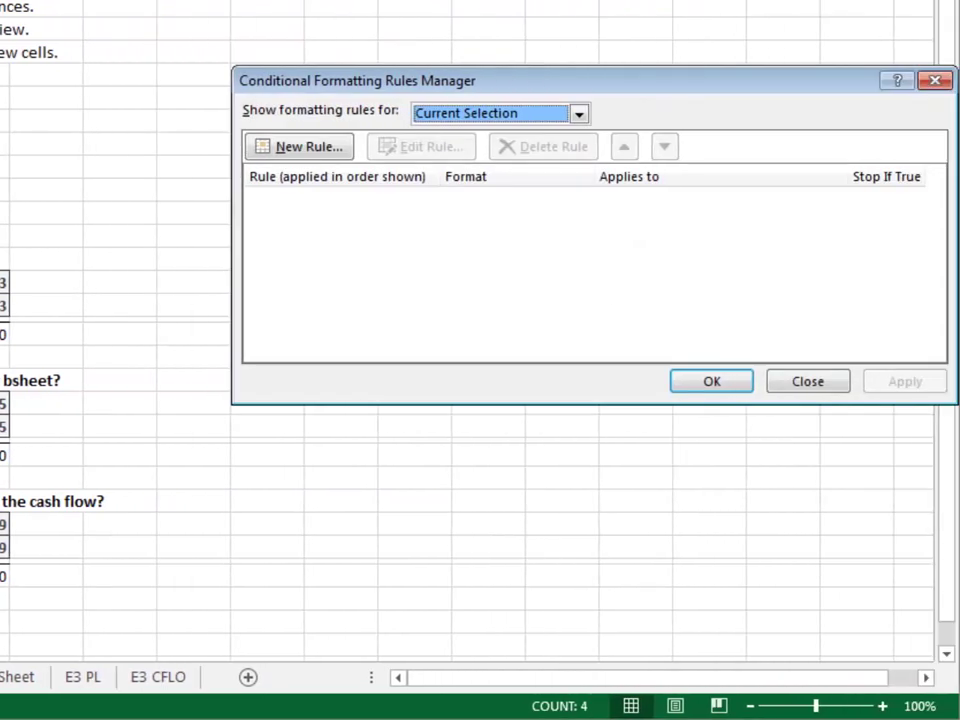
key("alt+n")
left_click(422, 94)
left_click(487, 274)
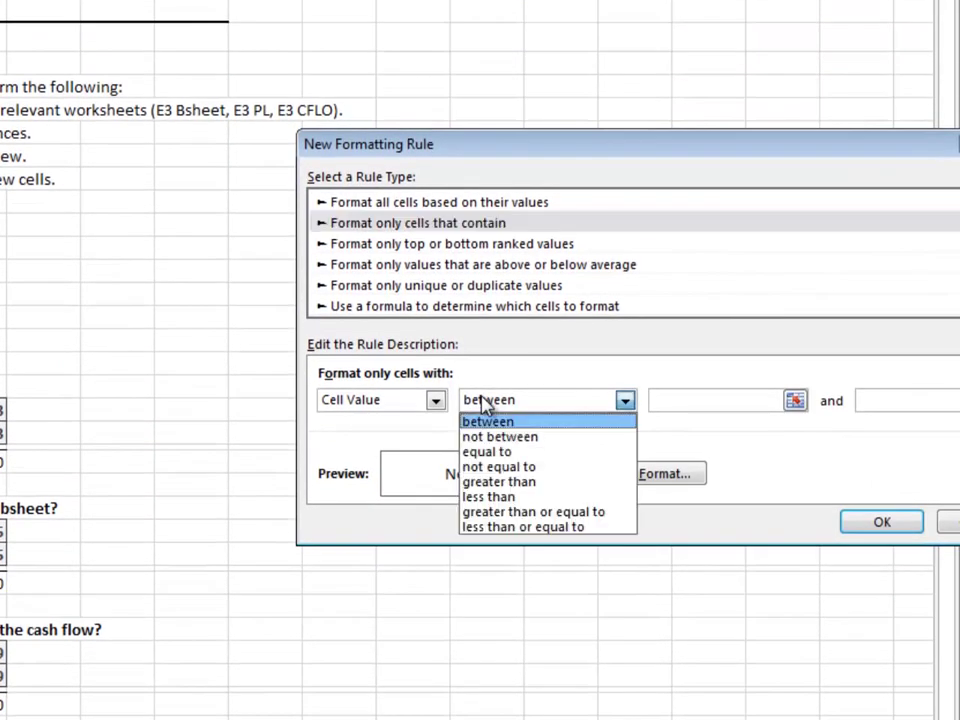
left_click(499, 450)
left_click(676, 402)
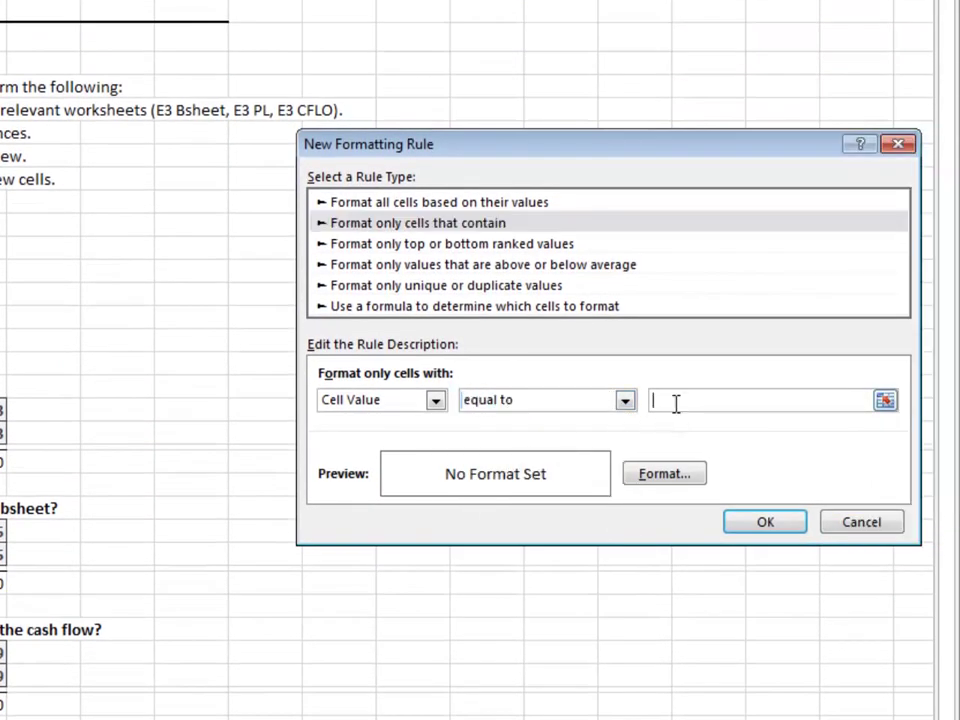
Format TRUE cells with green font and a green outline border, and save the rule
left_click(664, 474)
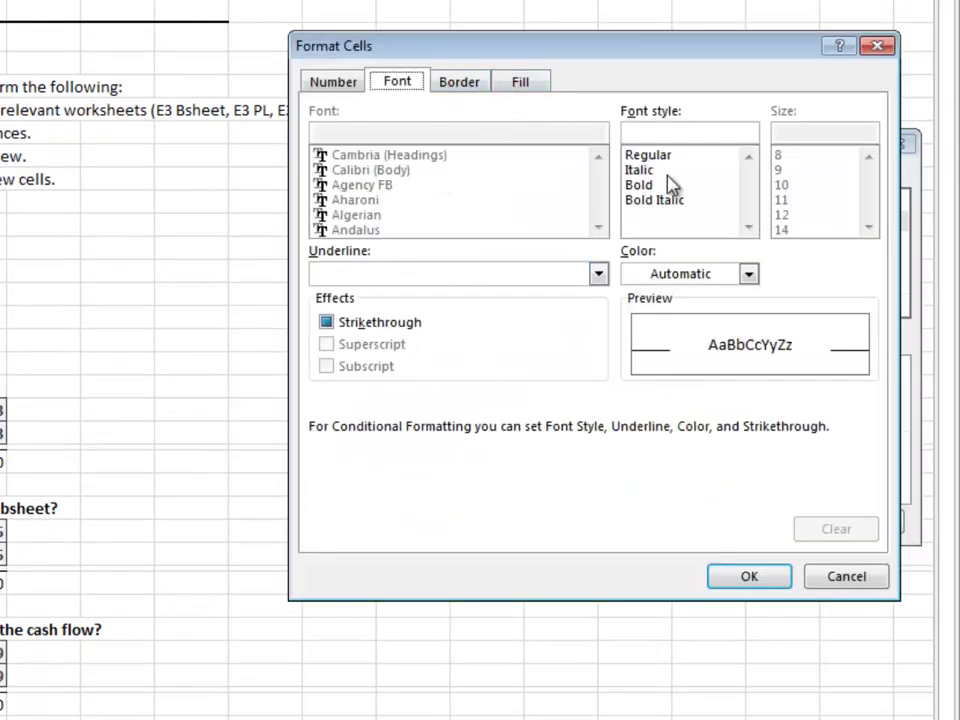
left_click(677, 276)
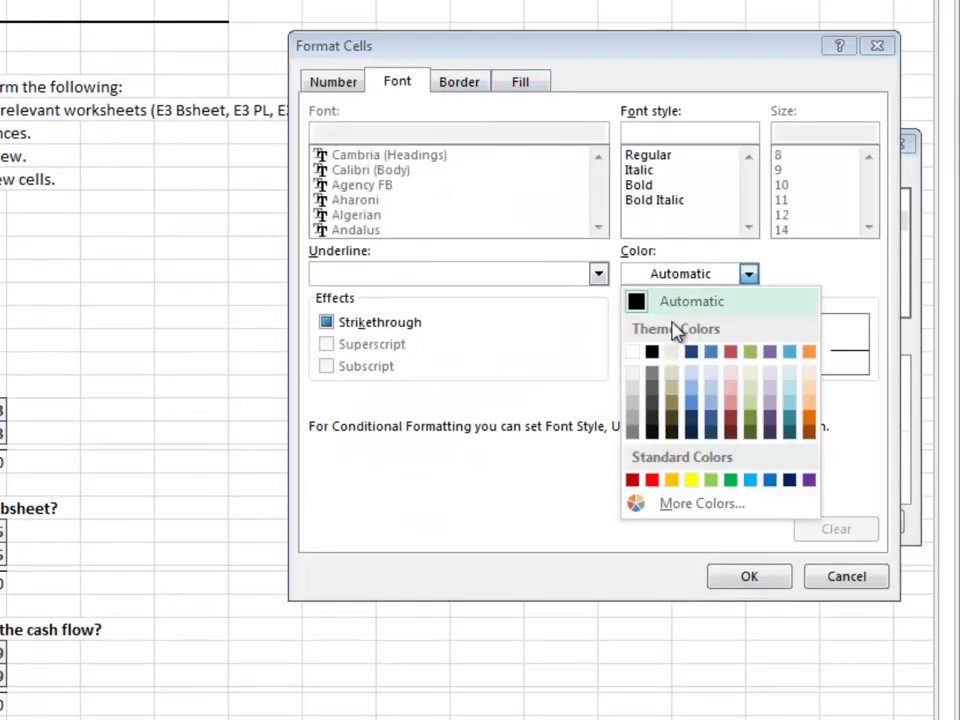
left_click(733, 483)
left_click(468, 84)
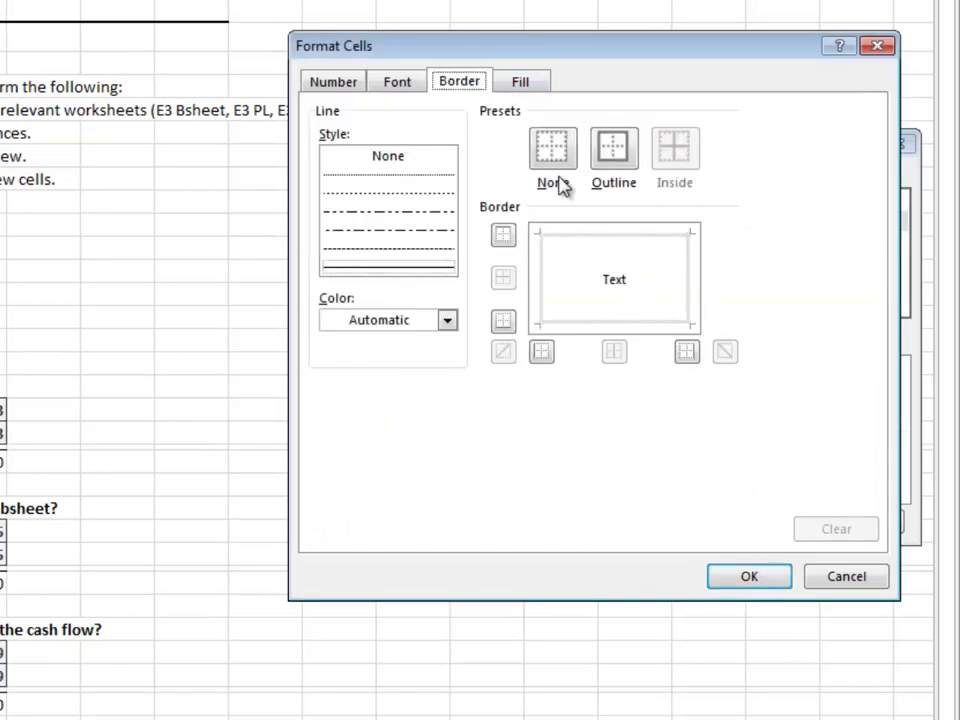
left_click(446, 319)
left_click(433, 524)
left_click(613, 168)
left_click(748, 575)
left_click(755, 528)
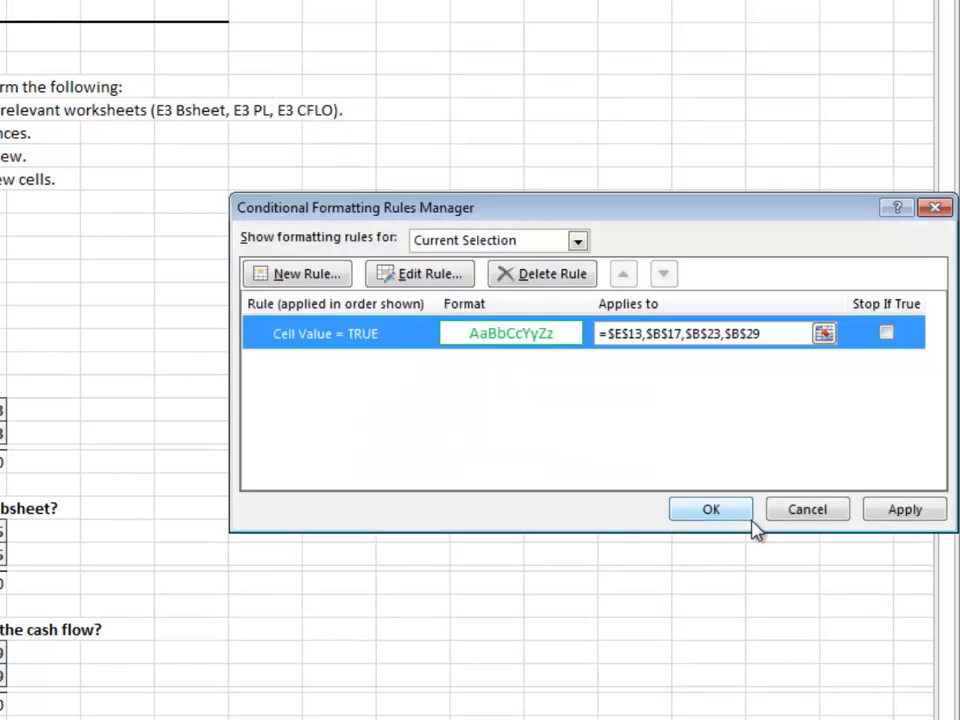
left_click(322, 274)
Define a second rule for Cell Value equal to FALSE
left_click(430, 224)
left_click(525, 405)
left_click(535, 452)
left_click(679, 403)
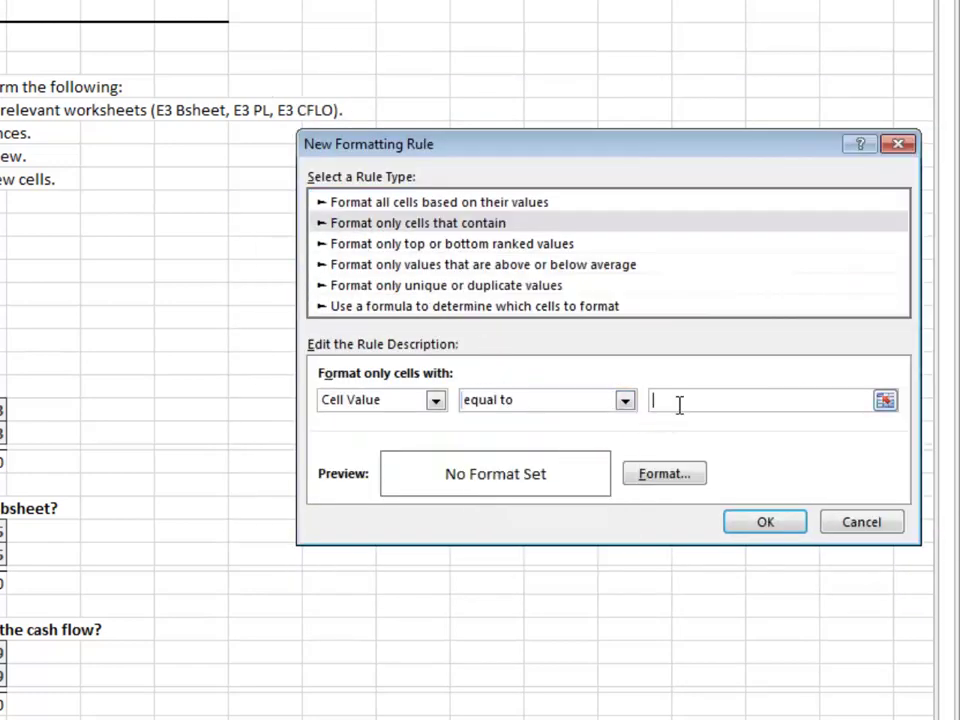
left_click(668, 476)
Give FALSE cells a red fill with bold white text
left_click(524, 88)
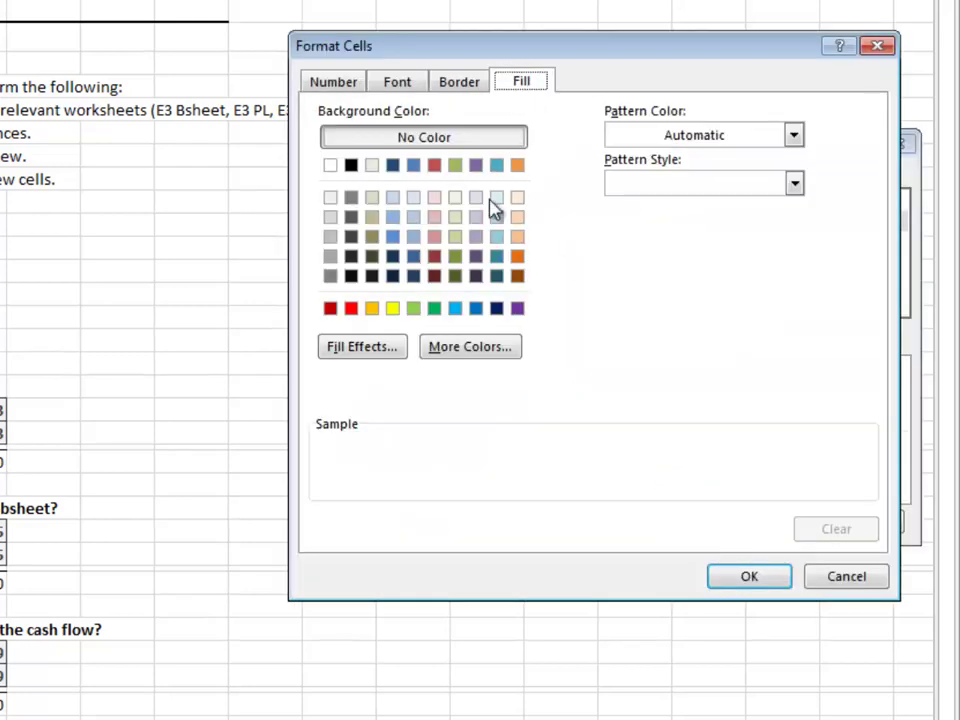
left_click(351, 308)
left_click(398, 85)
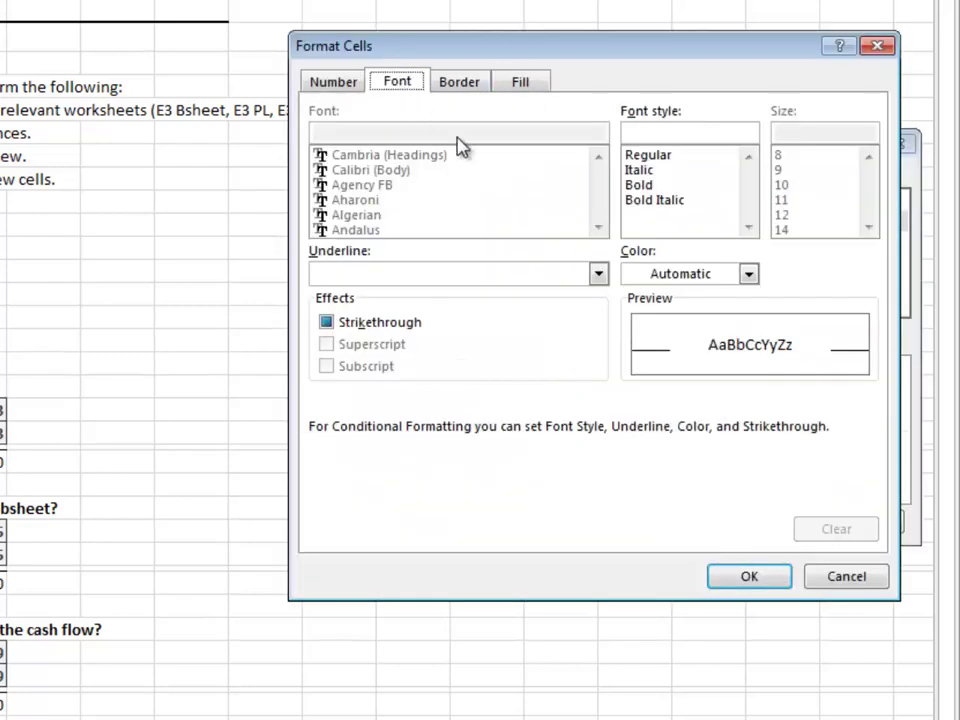
left_click(640, 185)
left_click(680, 274)
left_click(634, 351)
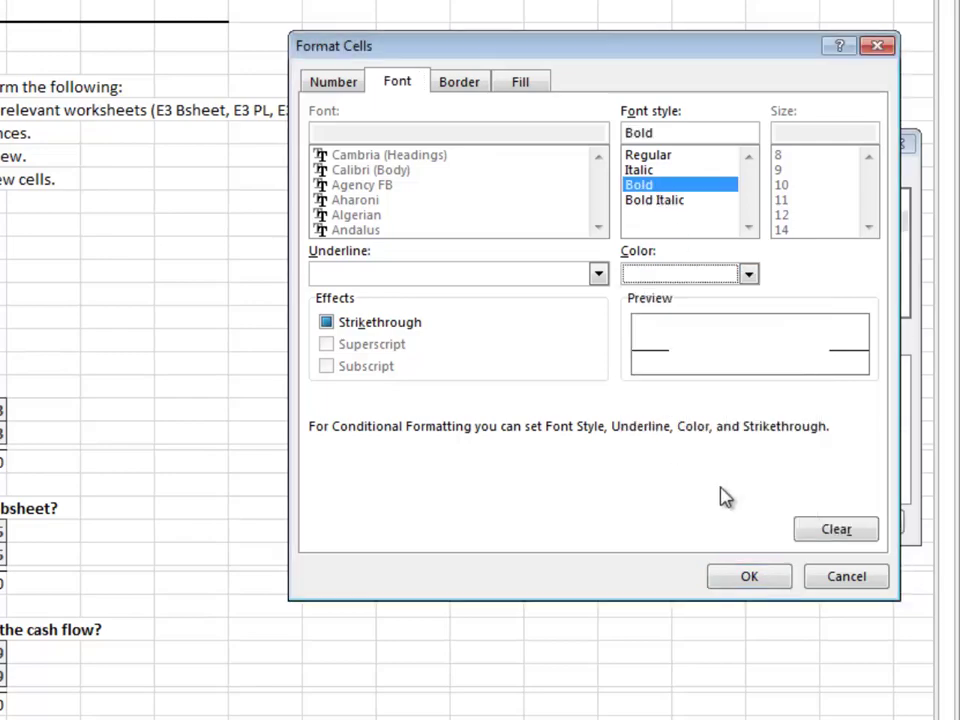
Save the FALSE rule, apply both rules, and select Total Assets to force a failing test
left_click(752, 577)
left_click(760, 521)
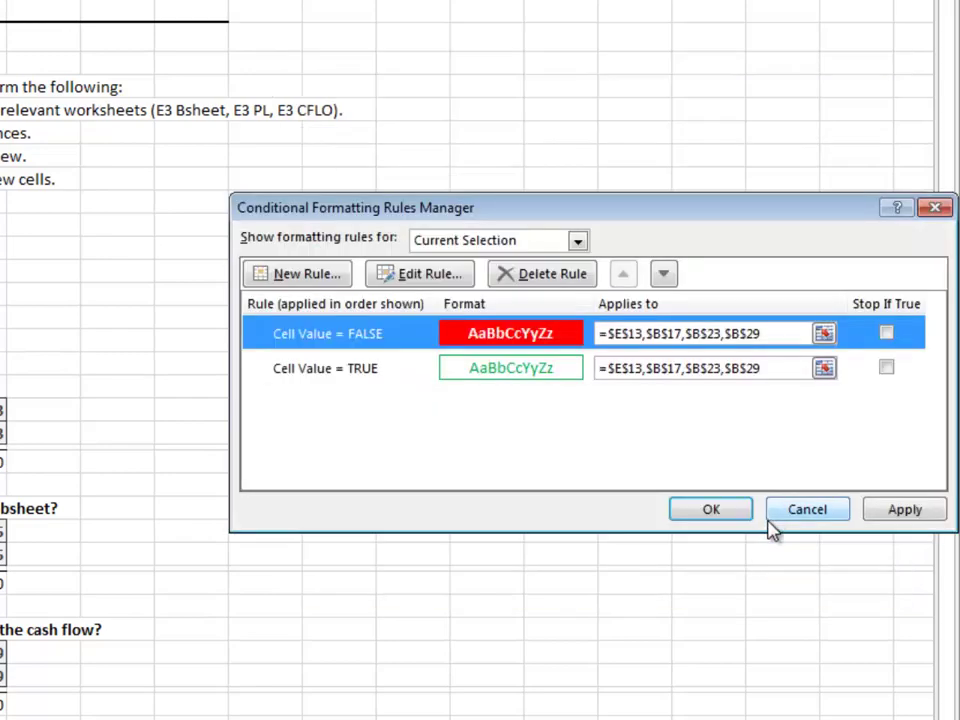
left_click(719, 509)
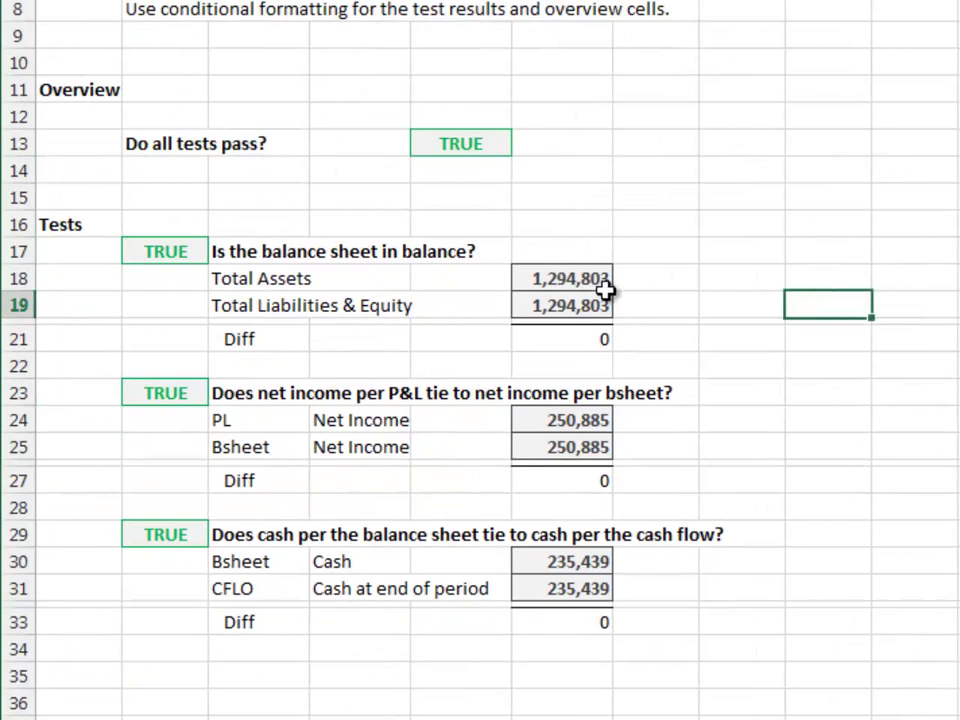
left_click(607, 290)
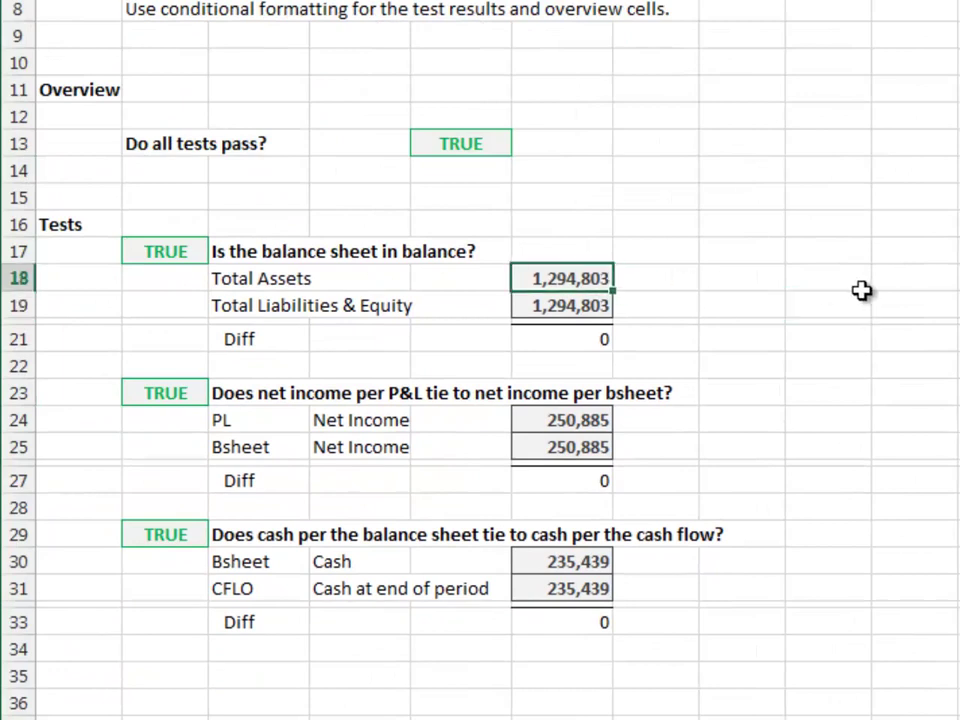